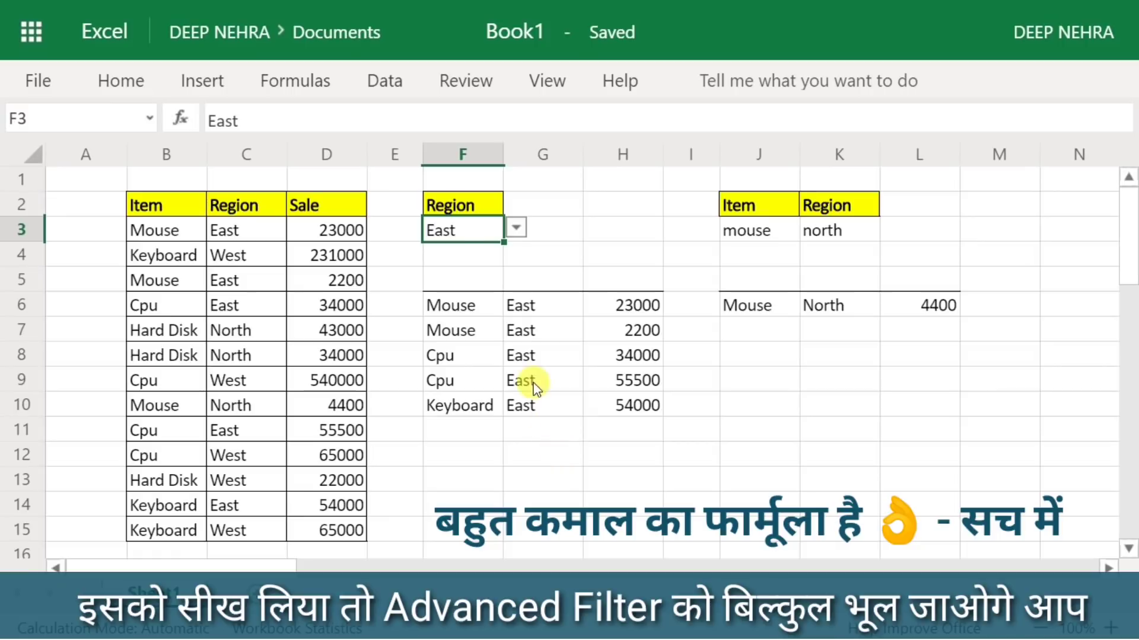
Select the filtered result rows F6:H10, and set the region criterion in F3 to West
{"action": "left_click", "coordinate": [457, 304]}
{"action": "left_click_drag", "start_coordinate": [455, 300], "coordinate": [611, 398]}
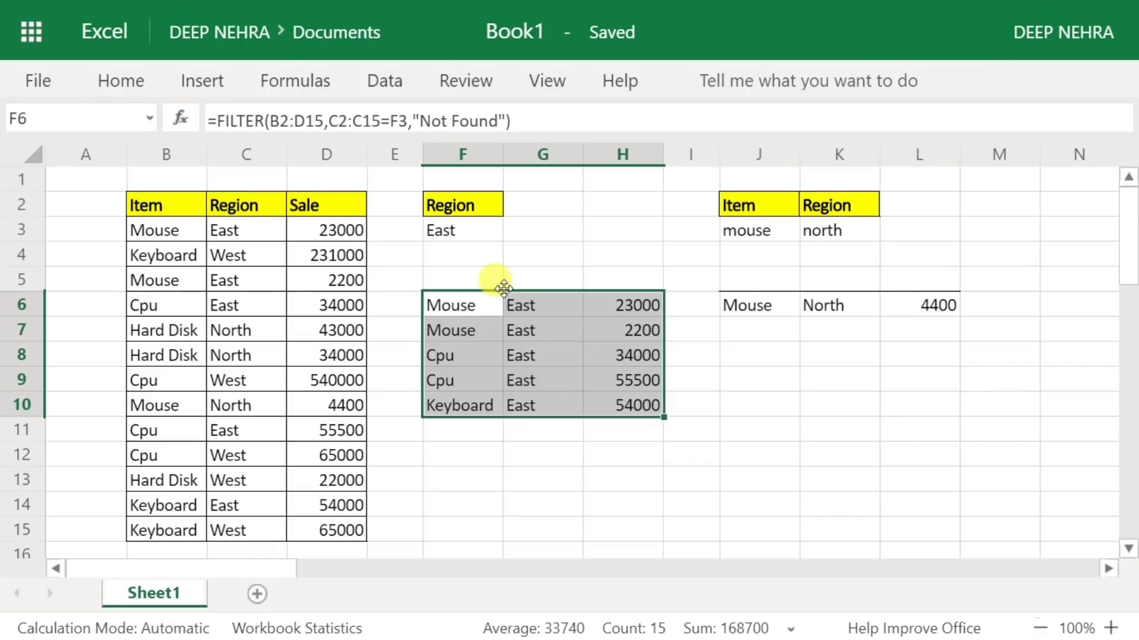
{"action": "left_click", "coordinate": [468, 229]}
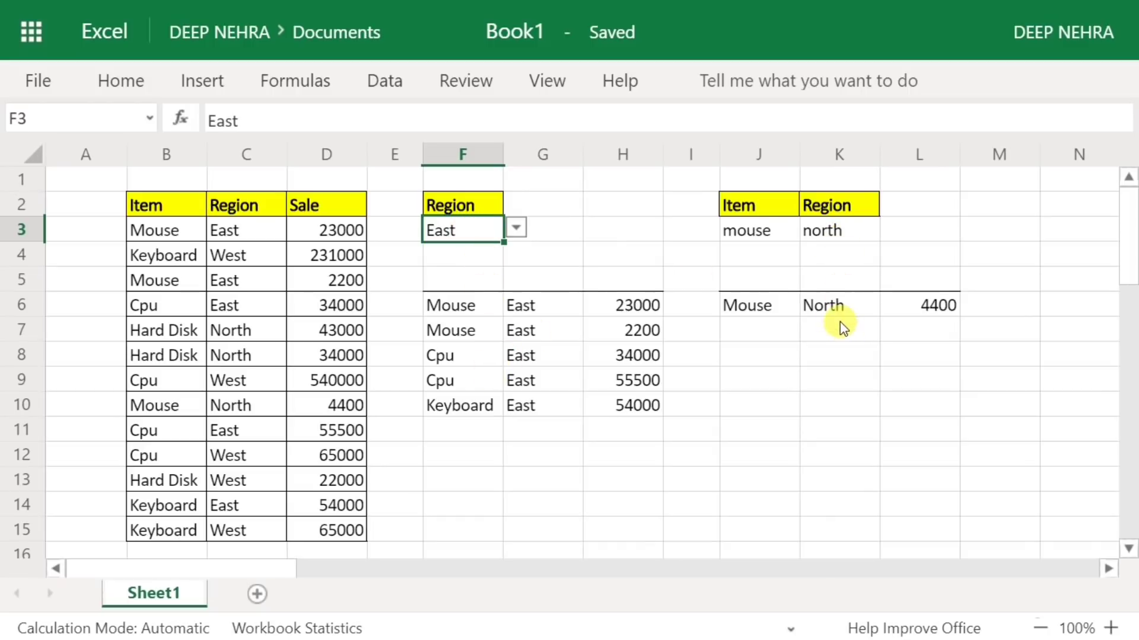
{"action": "left_click", "coordinate": [516, 228]}
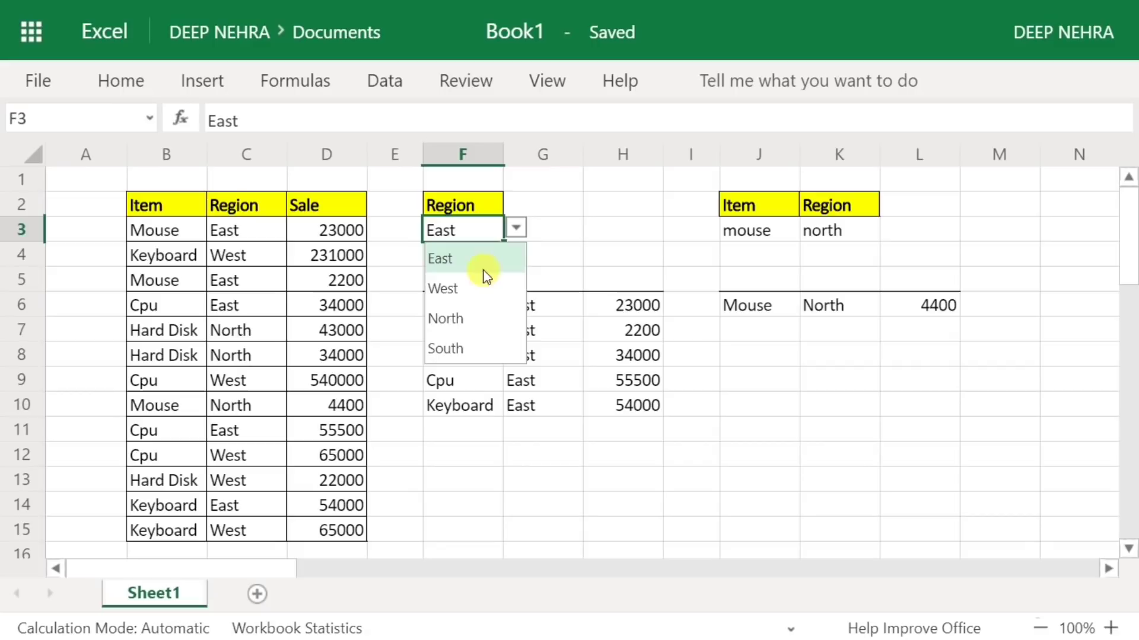
{"action": "left_click", "coordinate": [458, 291]}
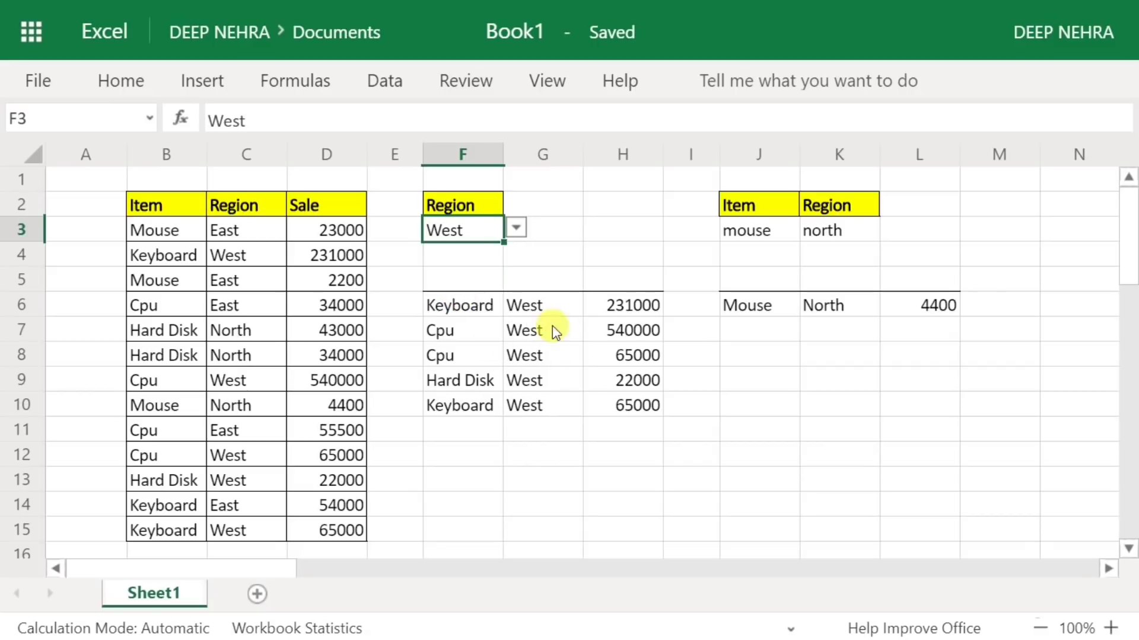
Set the region criterion in F3 to North and inspect the filtered result cells
{"action": "left_click", "coordinate": [516, 228]}
{"action": "left_click", "coordinate": [443, 320]}
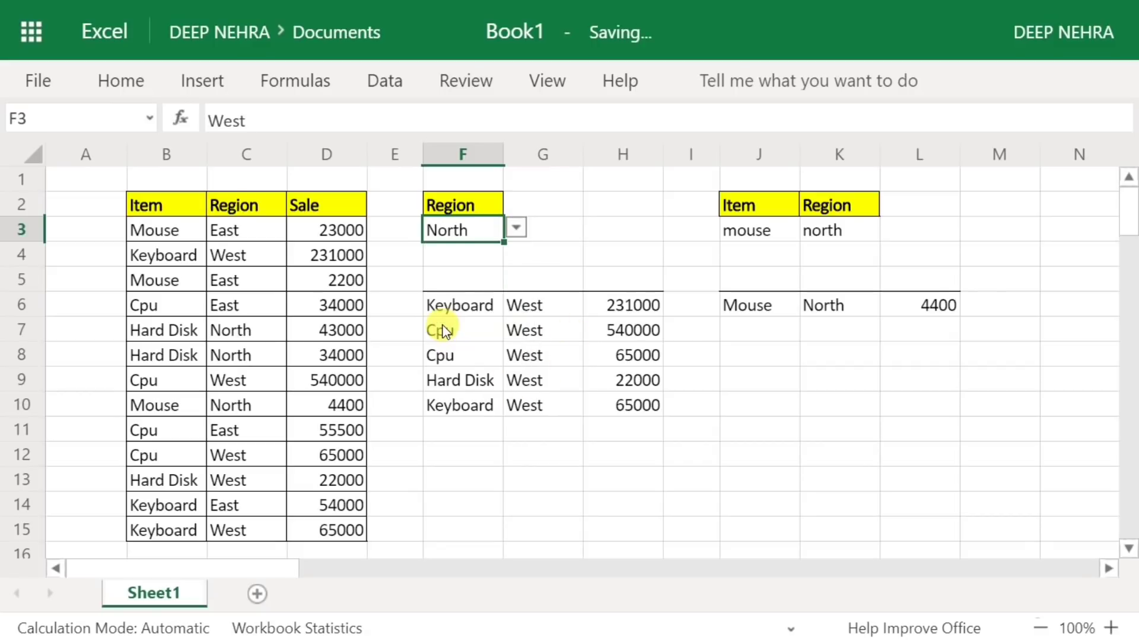
{"action": "left_click", "coordinate": [542, 327]}
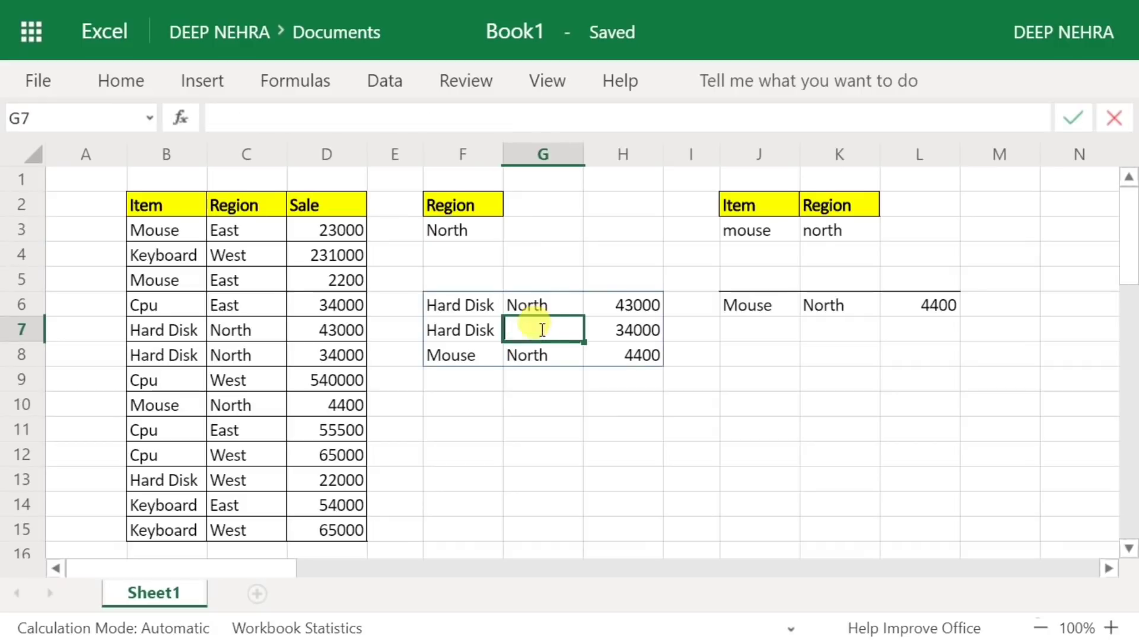
{"action": "double_click", "coordinate": [616, 331]}
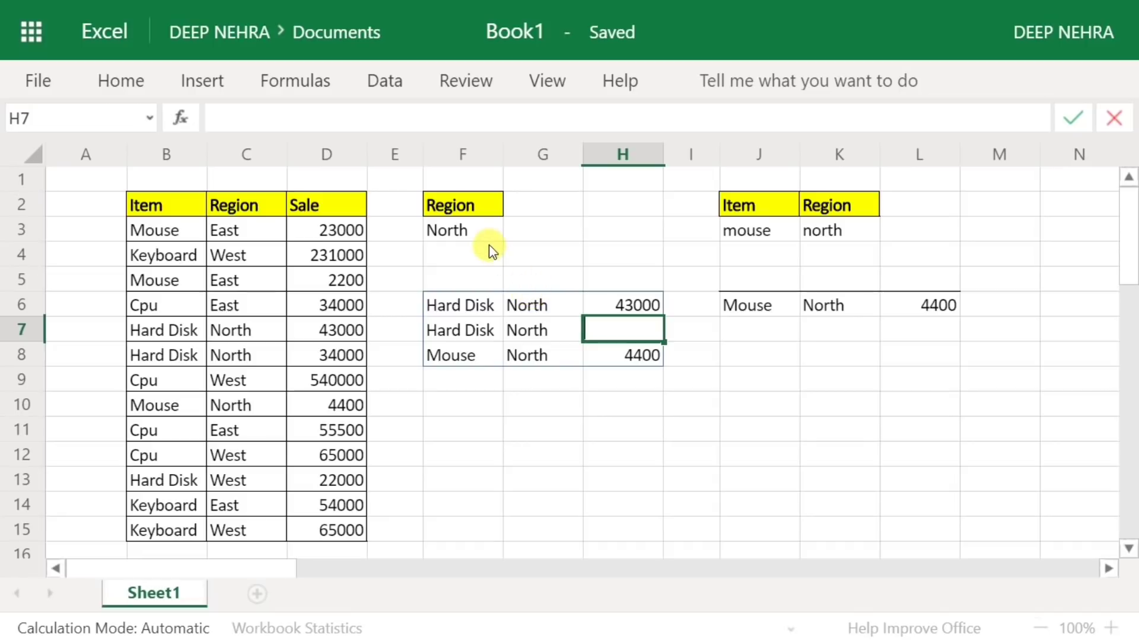
Set the region criterion in F3 to South and return it to East
{"action": "left_click", "coordinate": [482, 229]}
{"action": "left_click", "coordinate": [516, 229]}
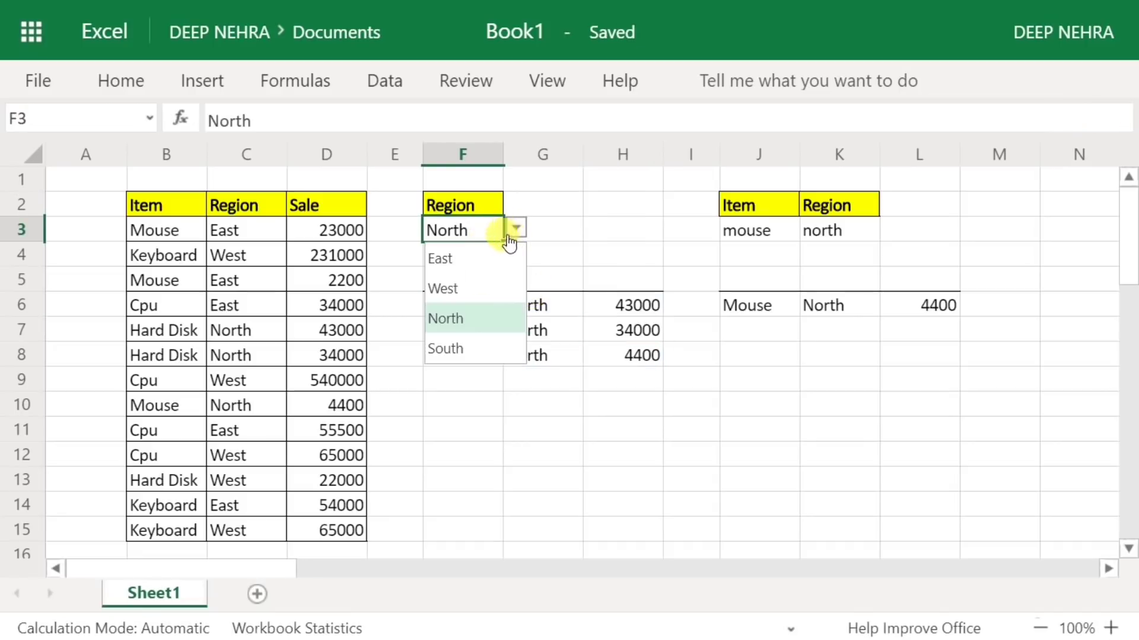
{"action": "left_click", "coordinate": [456, 348]}
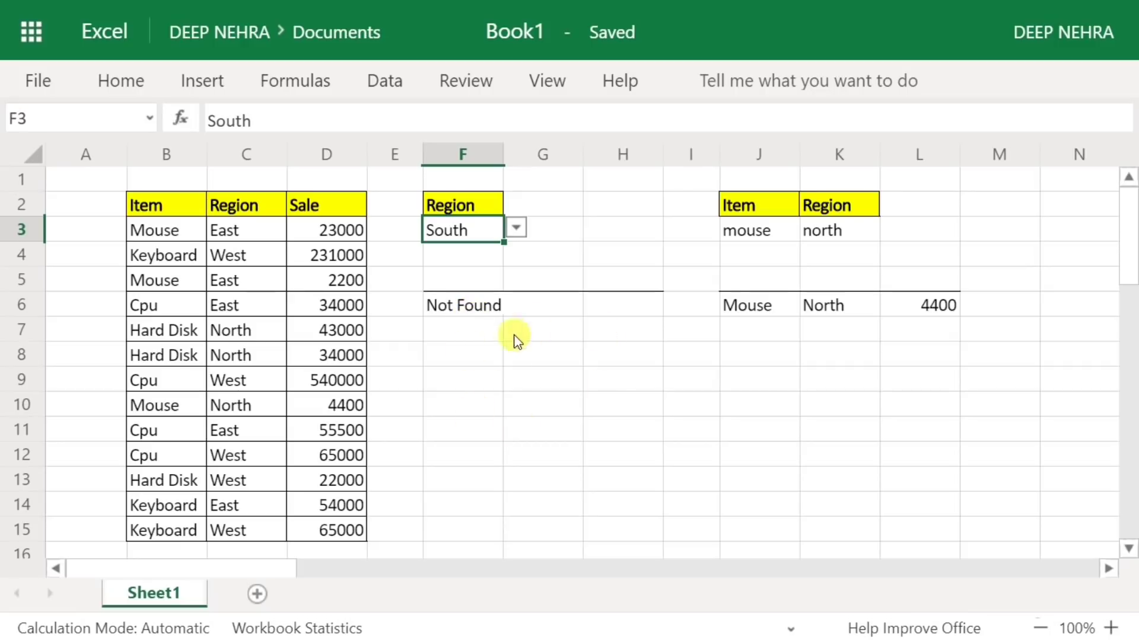
{"action": "key", "text": "alt+Down"}
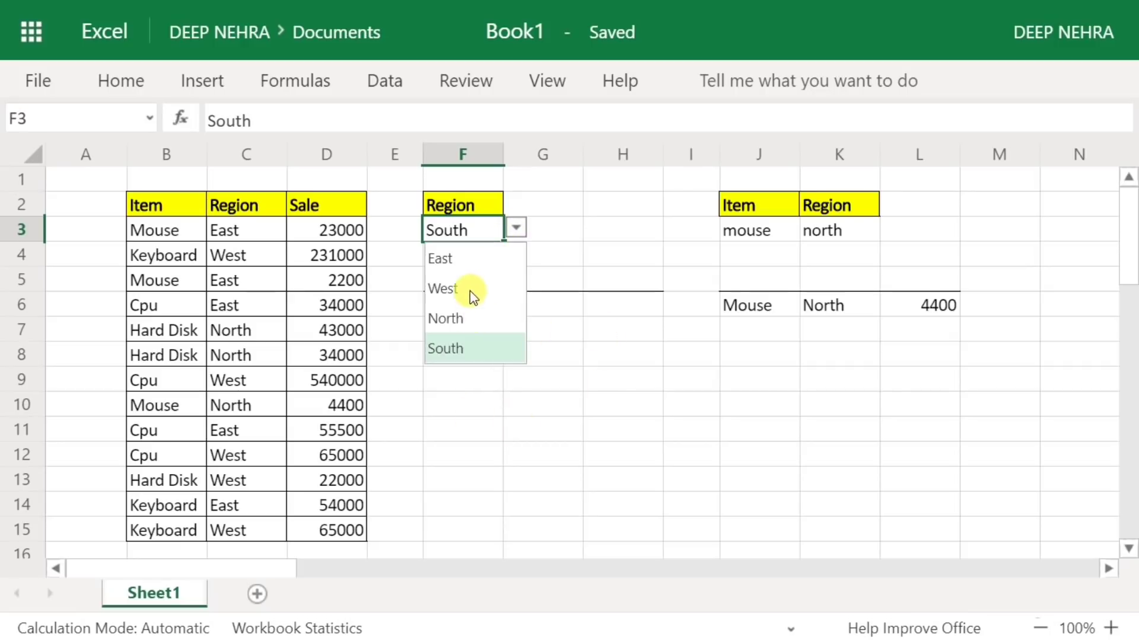
{"action": "left_click", "coordinate": [466, 259]}
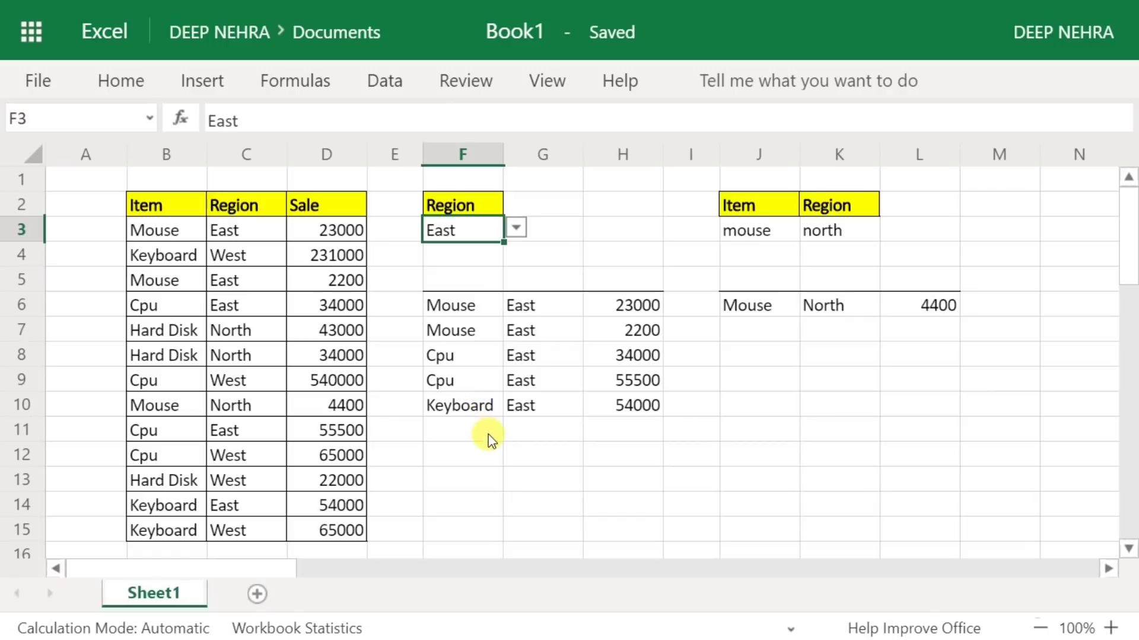
Set the item criterion in J3 to keyboard
{"action": "left_click", "coordinate": [759, 236]}
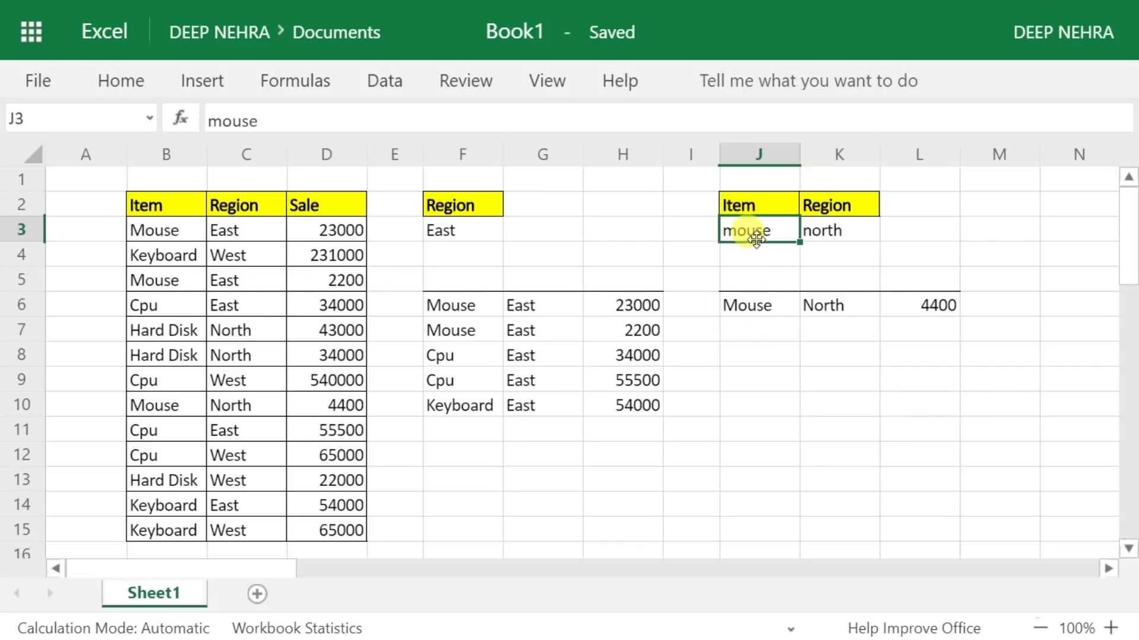
{"action": "type", "text": "keyboard"}
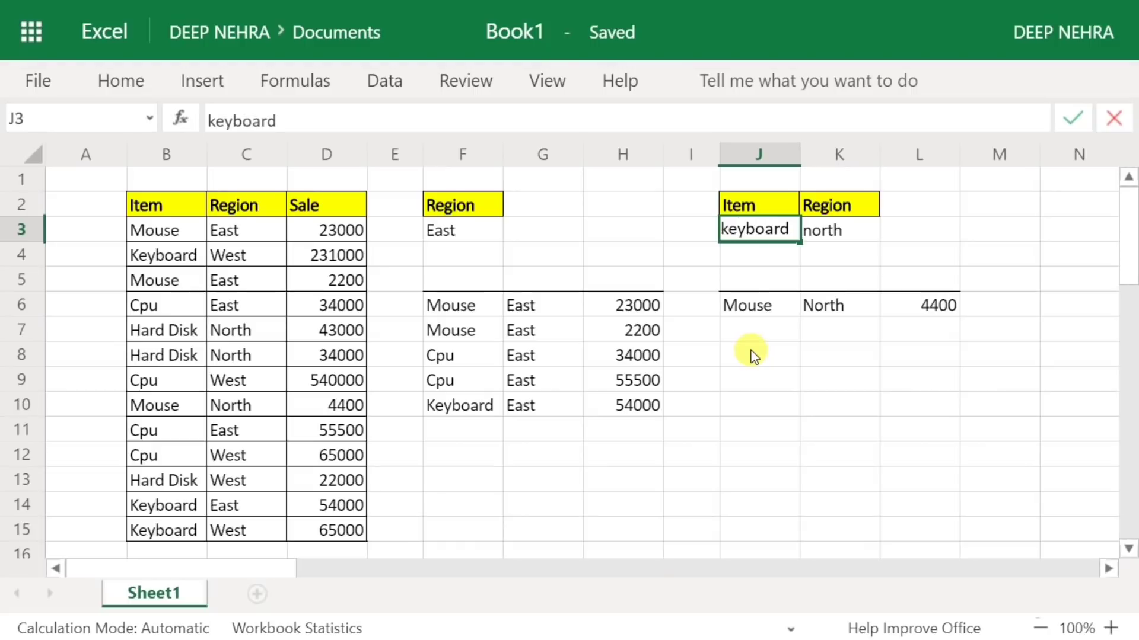
{"action": "key", "text": "Return"}
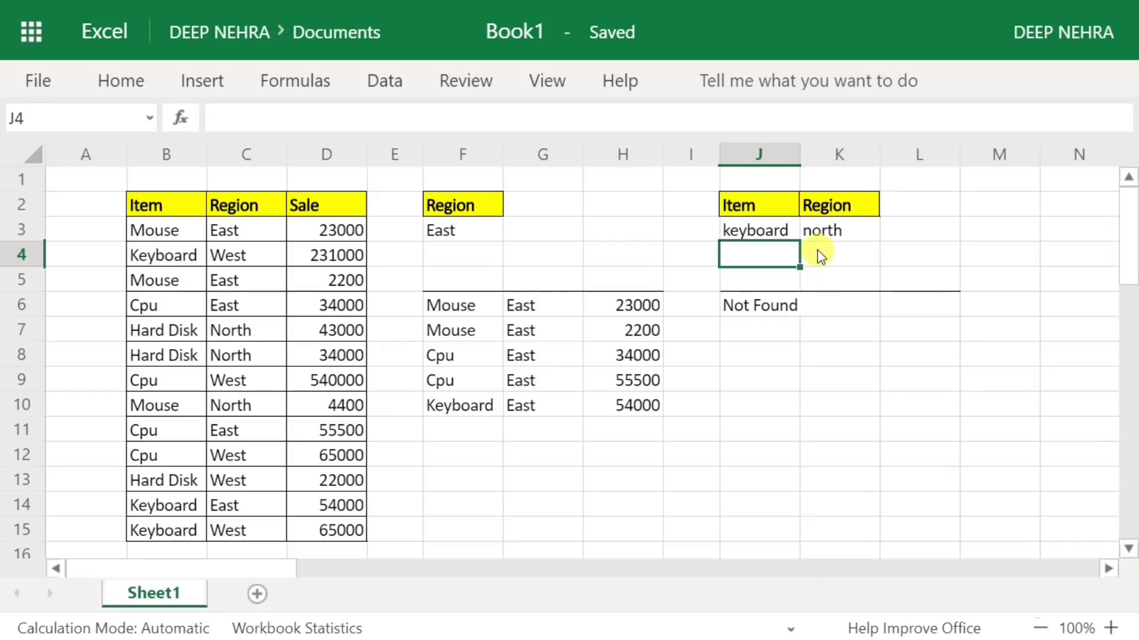
Check the regions of the Keyboard rows in the source table and set the region criterion in K3 to west
{"action": "left_click_drag", "start_coordinate": [163, 252], "coordinate": [216, 258]}
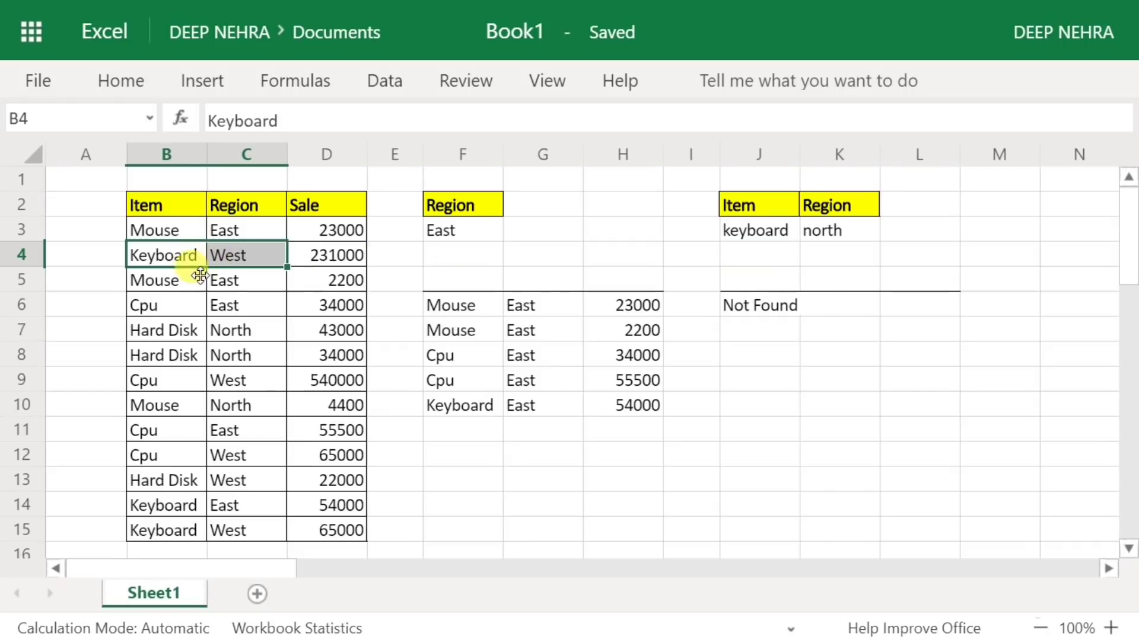
{"action": "left_click_drag", "start_coordinate": [179, 504], "coordinate": [249, 529]}
{"action": "left_click", "coordinate": [838, 236]}
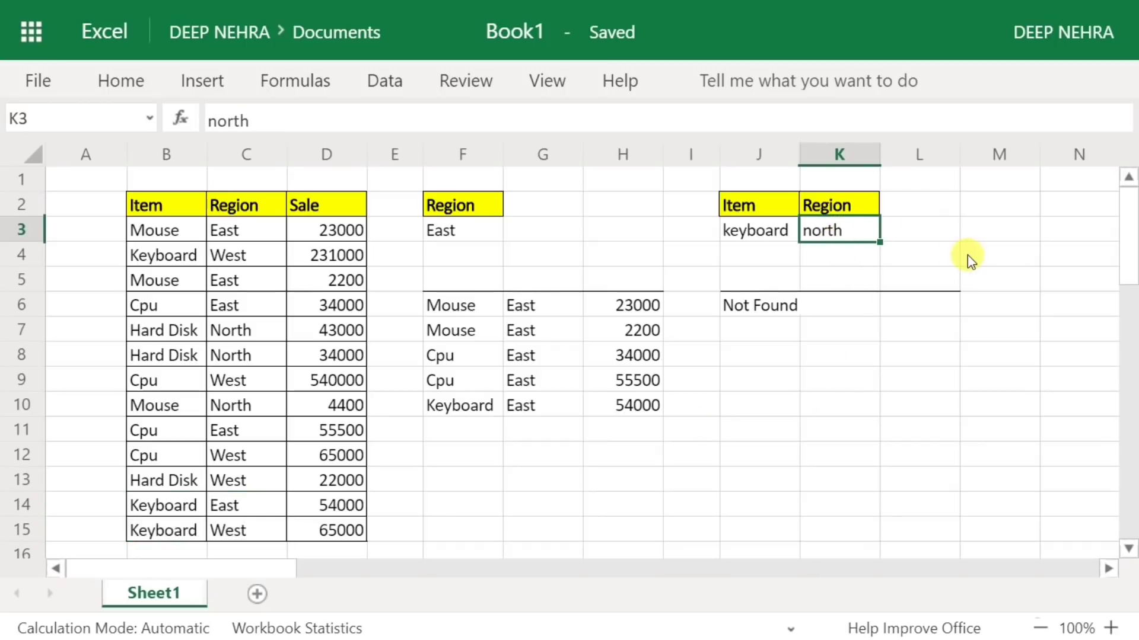
{"action": "type", "text": "west"}
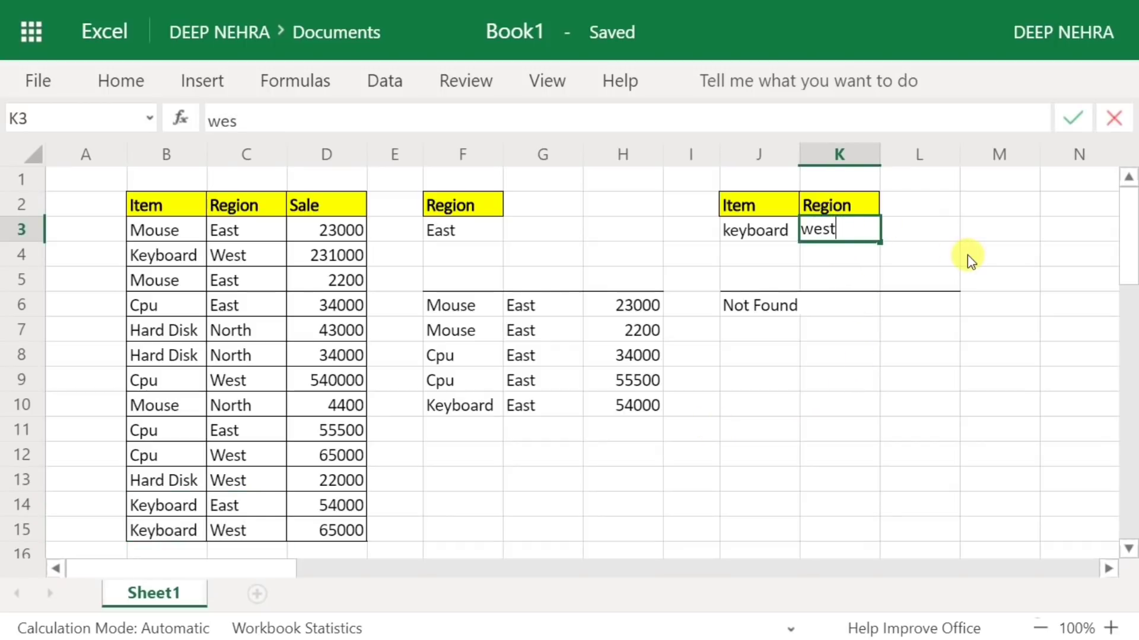
{"action": "key", "text": "Return"}
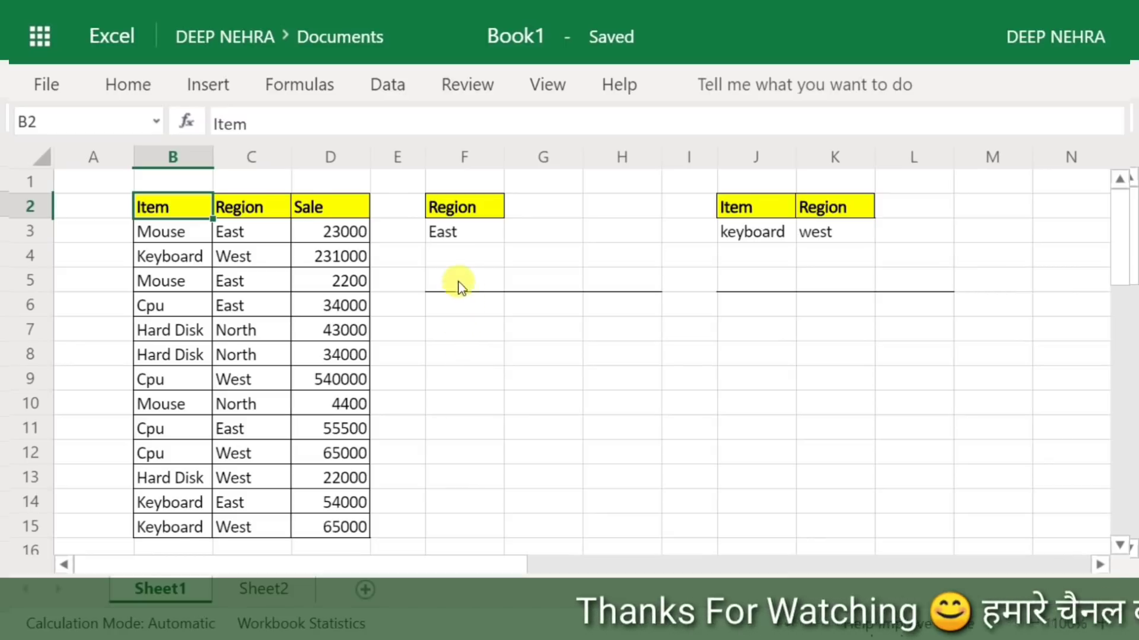
{"action": "left_click", "coordinate": [463, 230]}
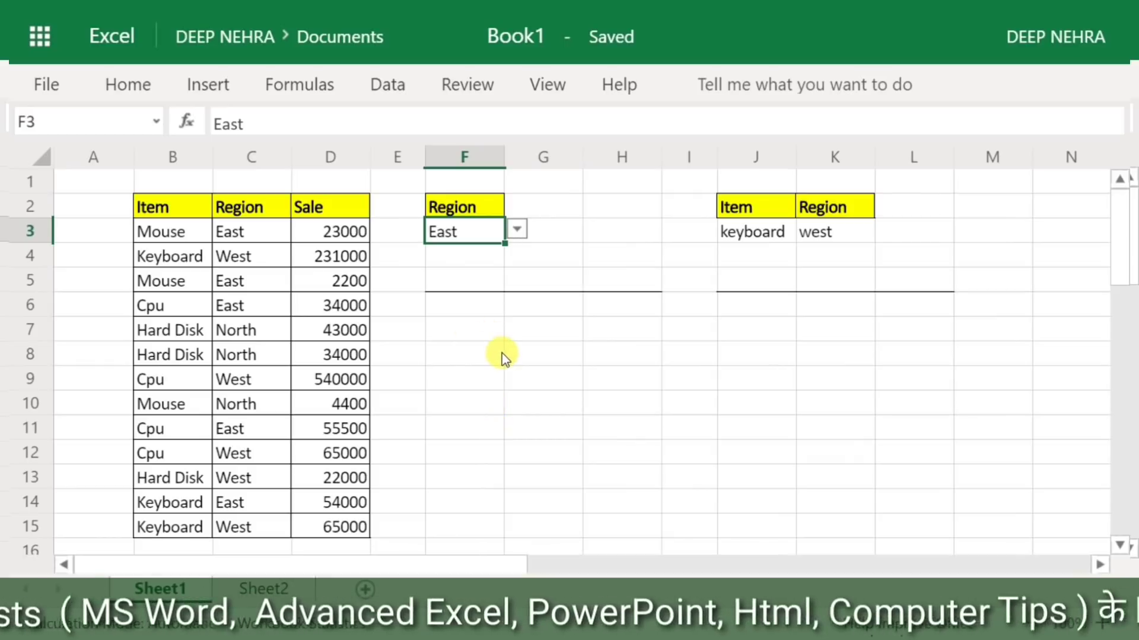
{"action": "left_click", "coordinate": [261, 591]}
{"action": "left_click", "coordinate": [197, 592]}
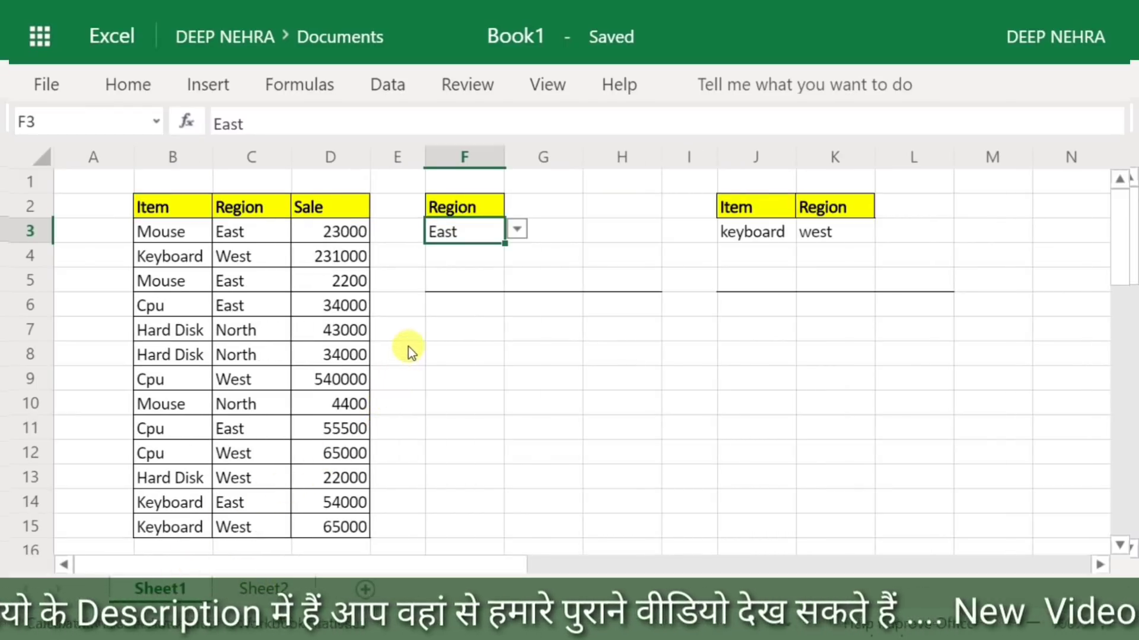
Enter the formula =FILTER(B2:D15,C2:C15=F3) in cell F6 to extract the table rows matching the region in F3
{"action": "left_click", "coordinate": [448, 307]}
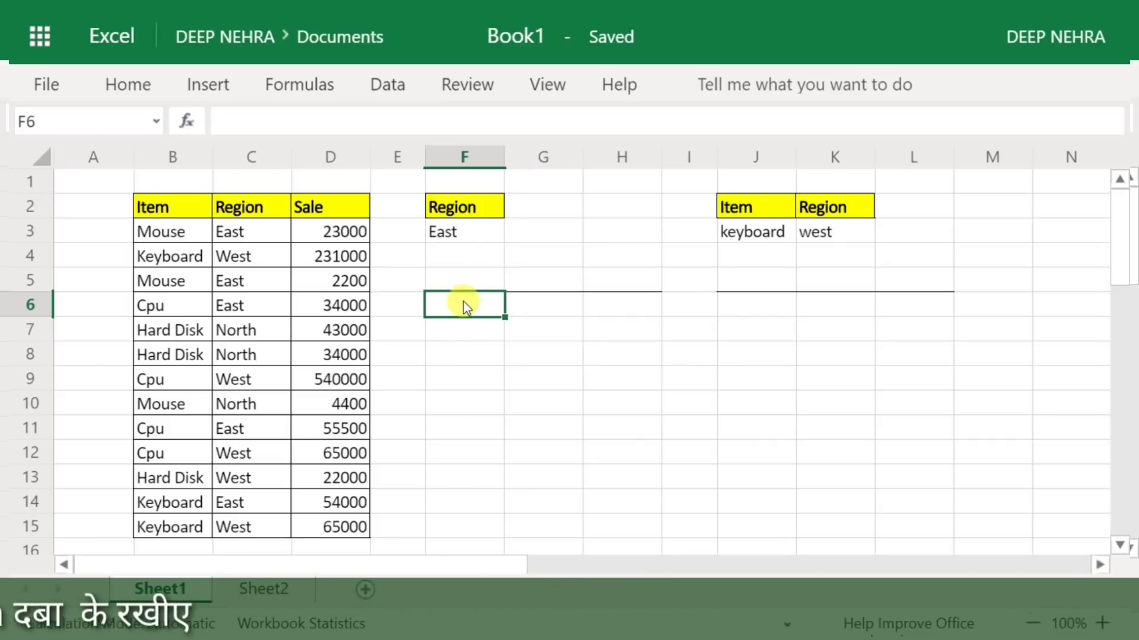
{"action": "type", "text": "=f"}
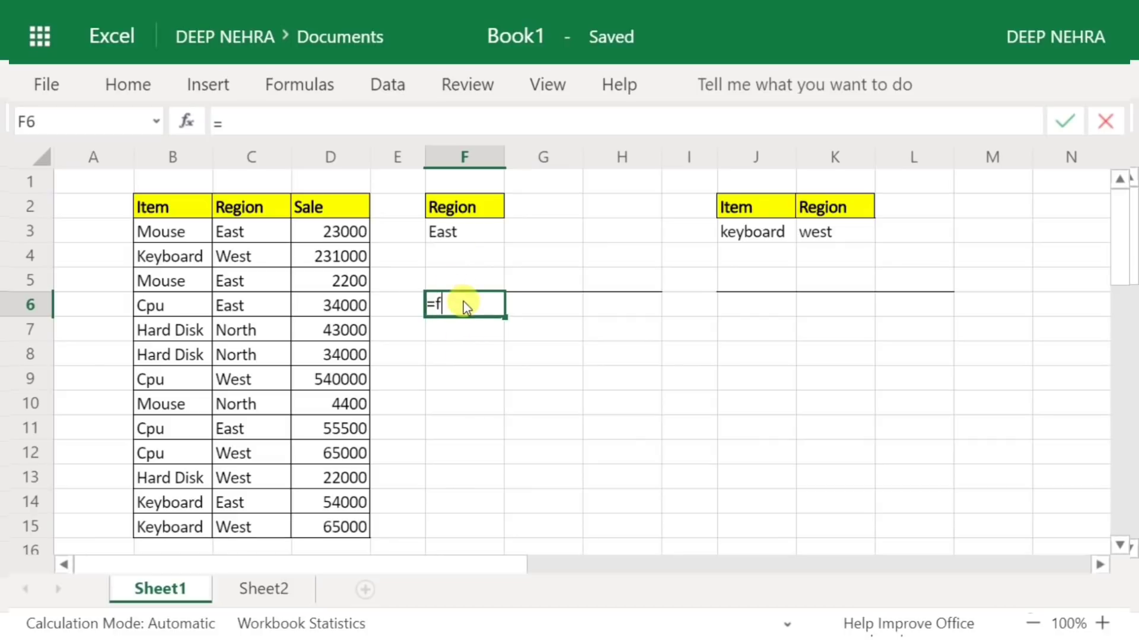
{"action": "type", "text": "ilter"}
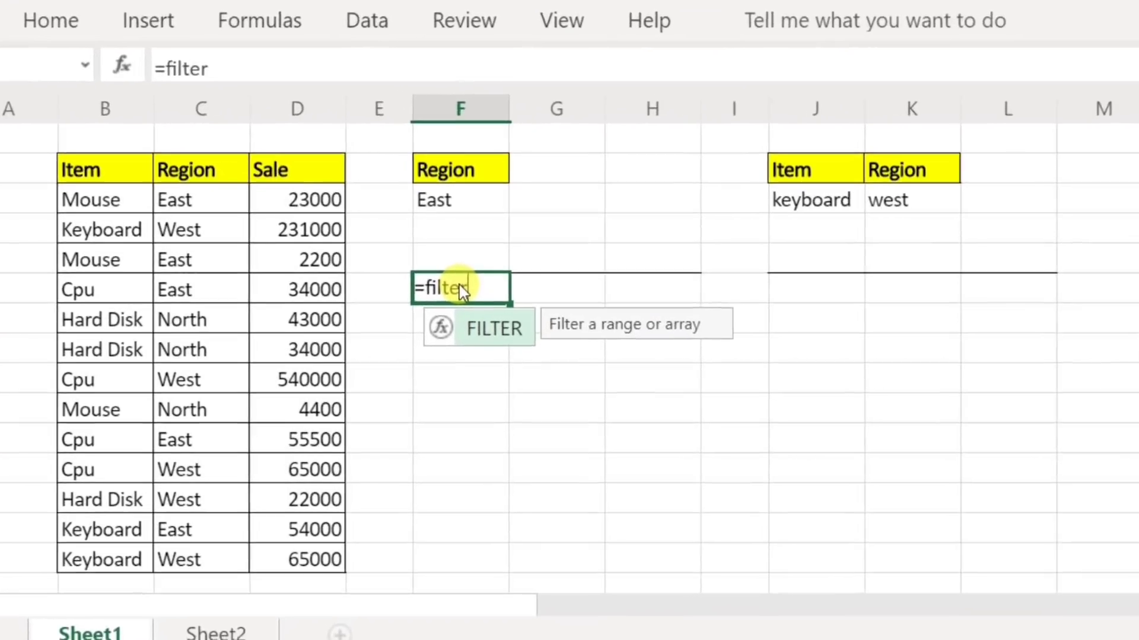
{"action": "type", "text": "("}
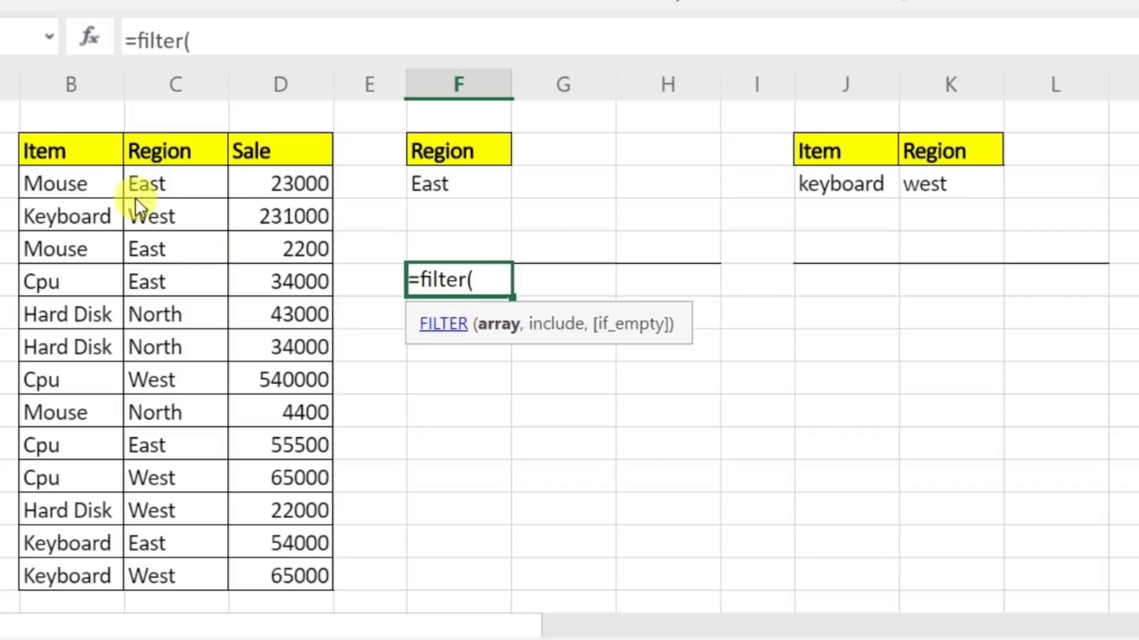
{"action": "left_click_drag", "start_coordinate": [56, 153], "coordinate": [290, 567]}
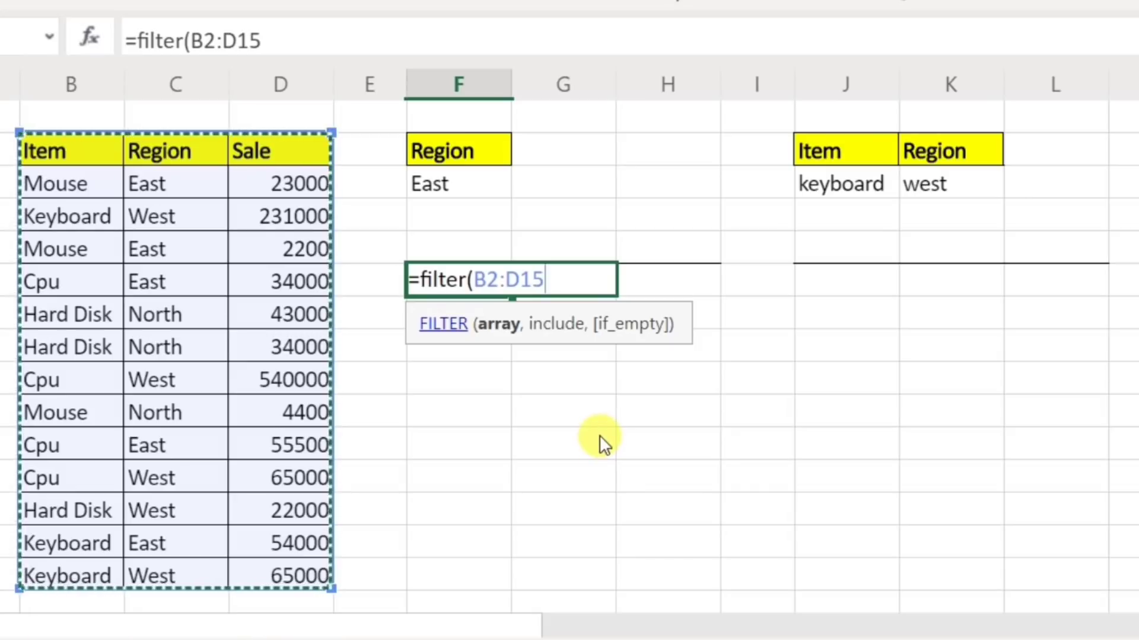
{"action": "type", "text": ","}
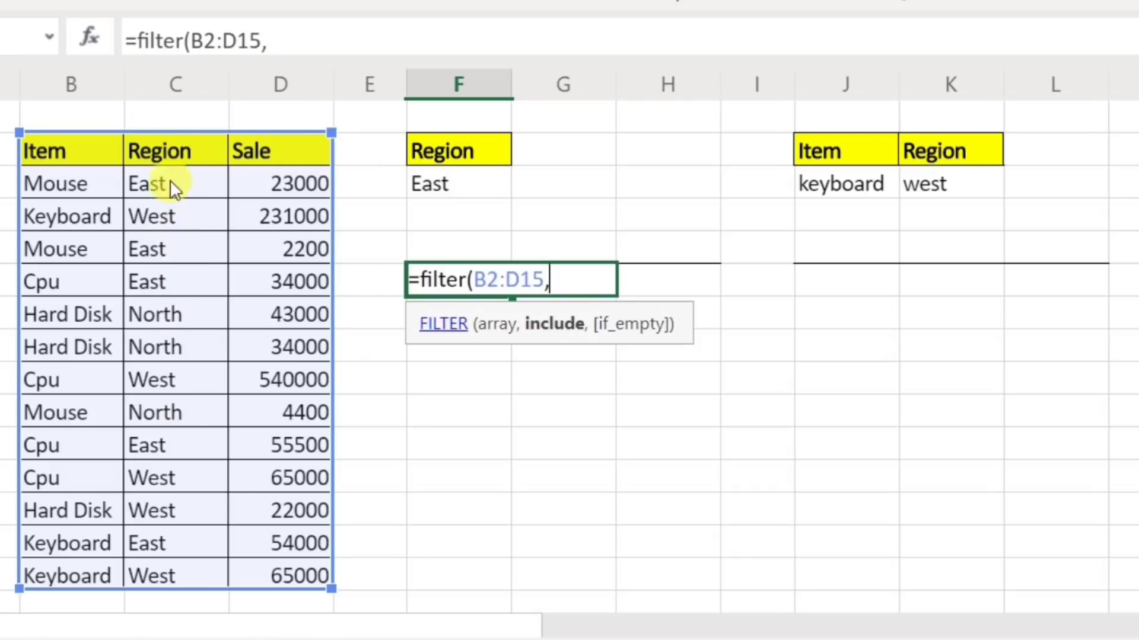
{"action": "left_click_drag", "start_coordinate": [170, 143], "coordinate": [173, 565]}
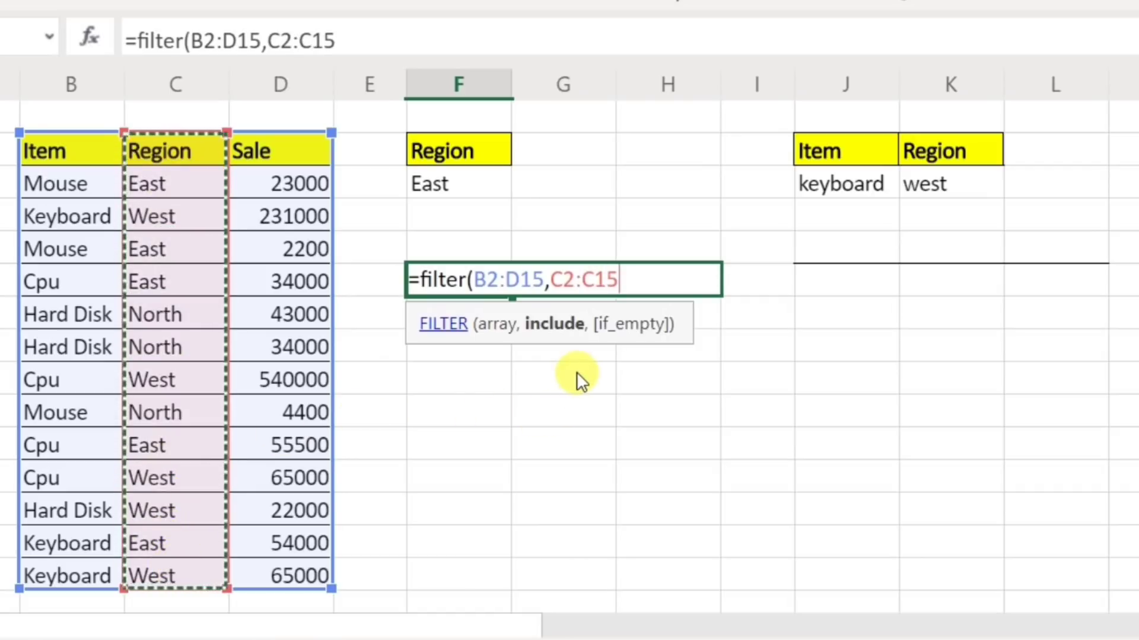
{"action": "type", "text": "="}
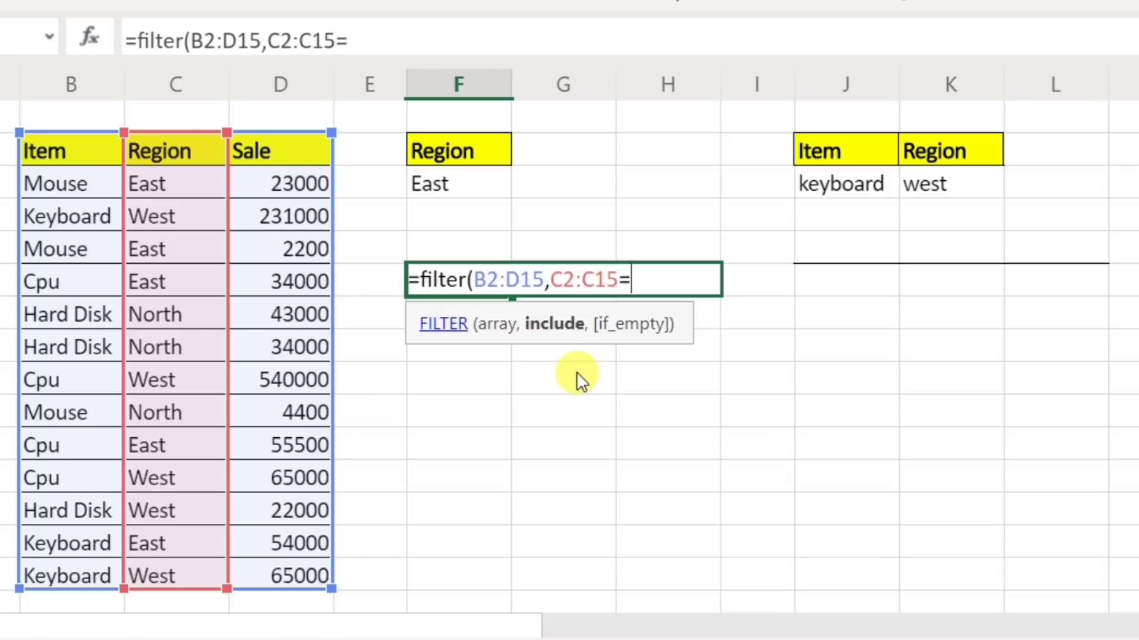
{"action": "left_click", "coordinate": [461, 180]}
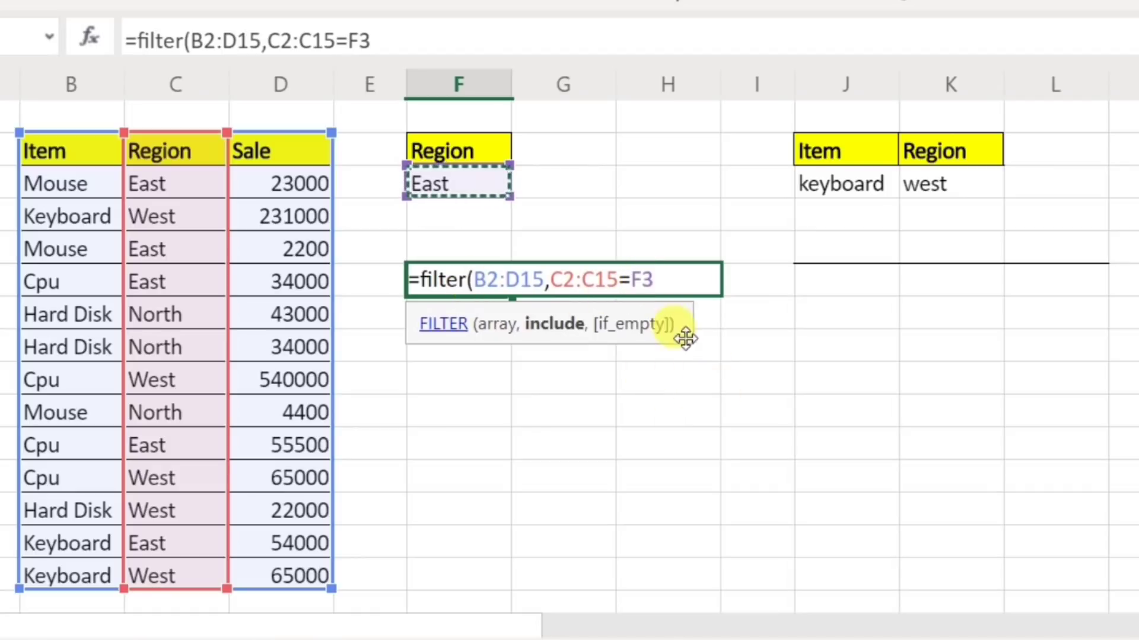
{"action": "type", "text": ")"}
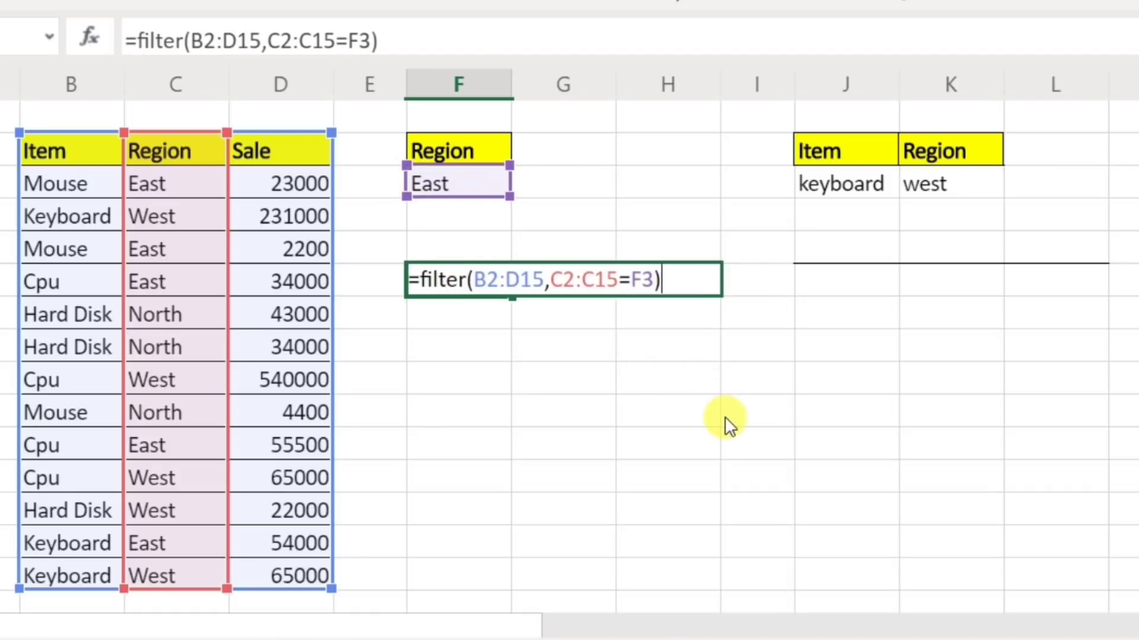
{"action": "key", "text": "Return"}
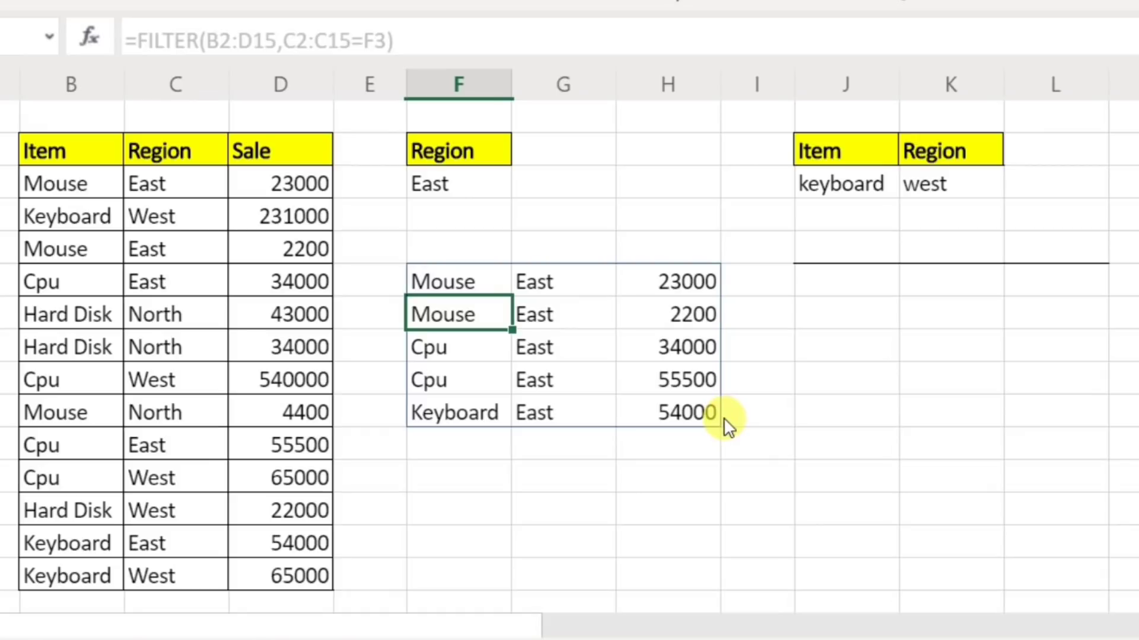
{"action": "left_click", "coordinate": [457, 157]}
{"action": "left_click", "coordinate": [474, 187]}
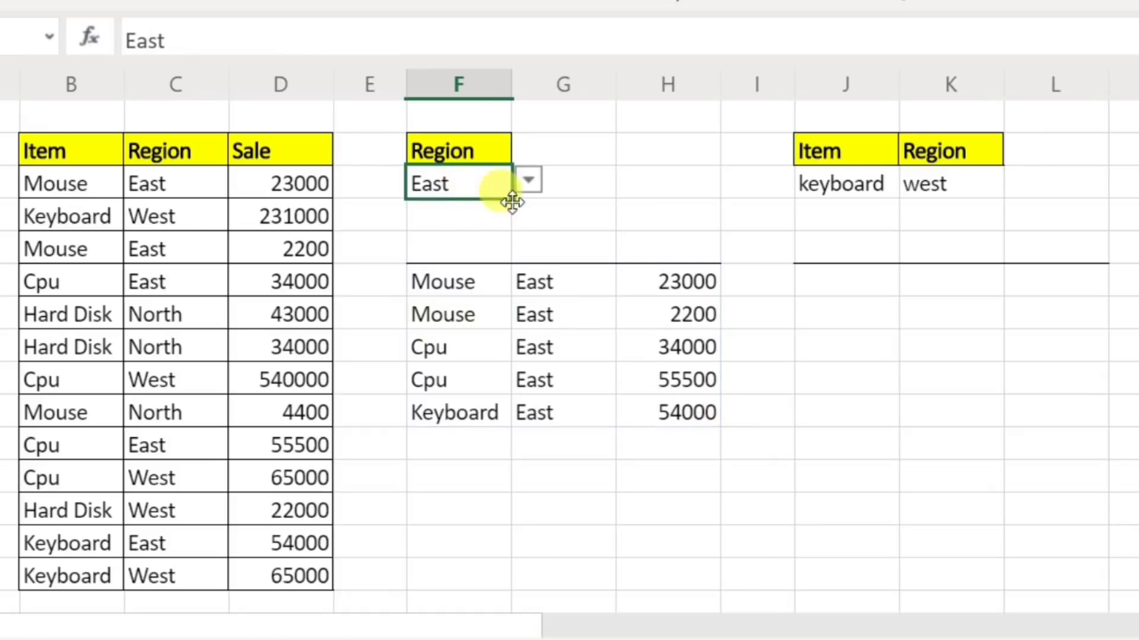
{"action": "left_click", "coordinate": [570, 350]}
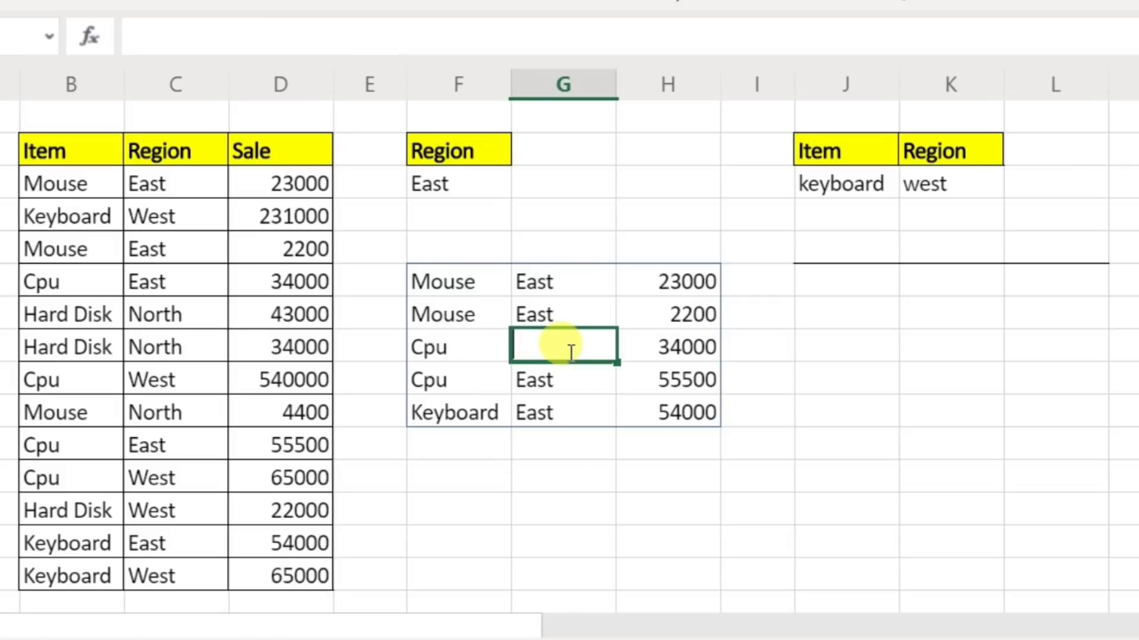
{"action": "left_click", "coordinate": [618, 484]}
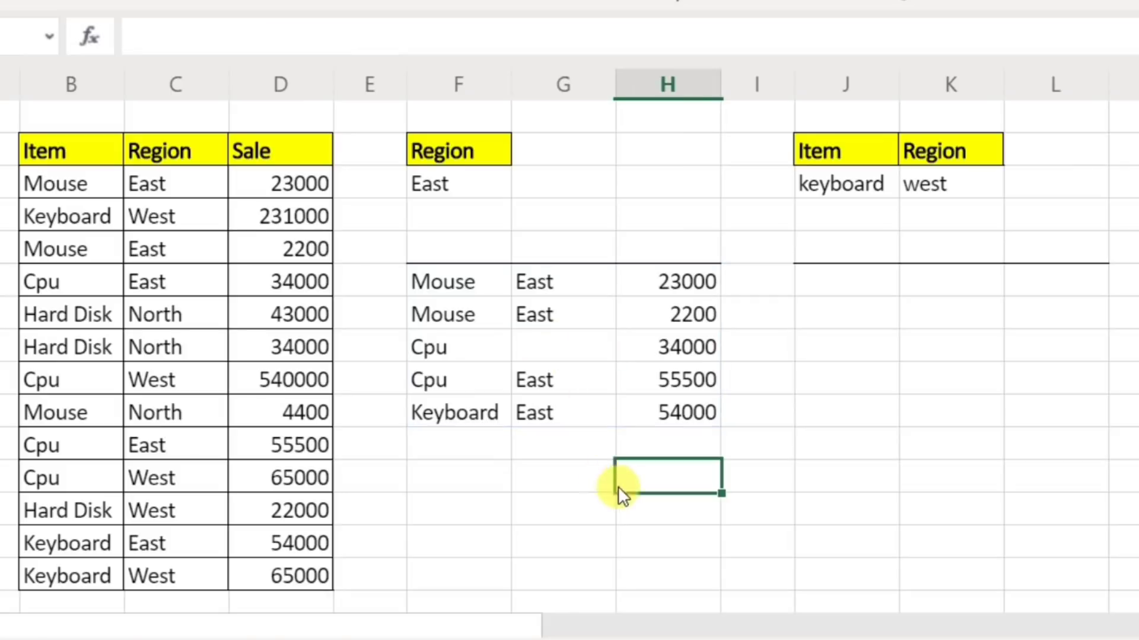
{"action": "left_click", "coordinate": [478, 188]}
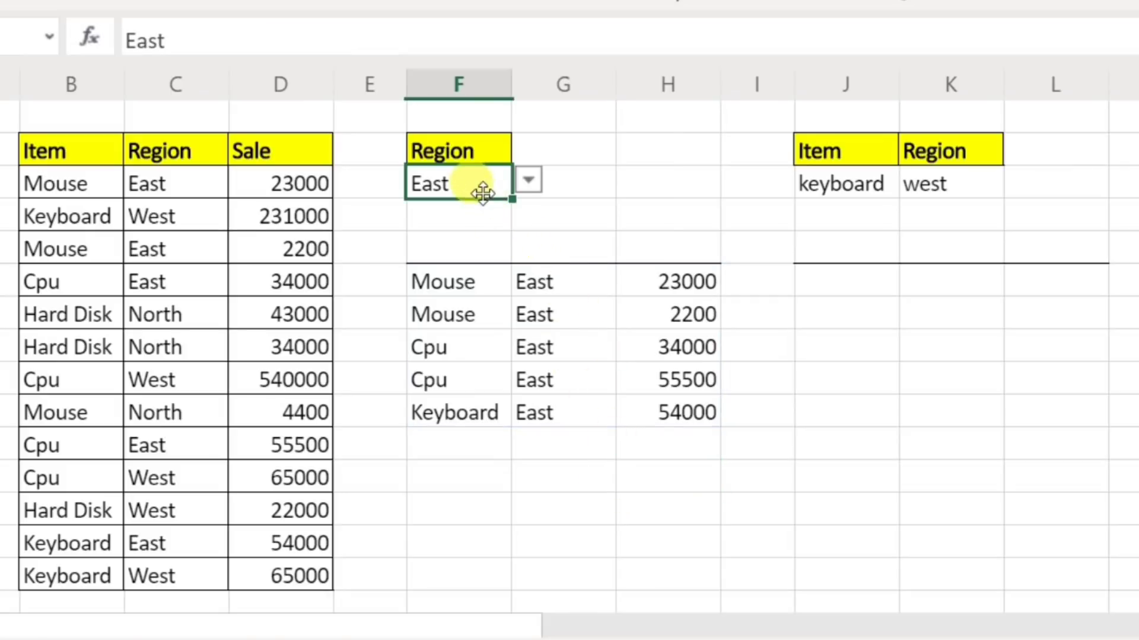
Test the extraction by switching the region criterion in F3 to West, North and South, and return it to East
{"action": "left_click", "coordinate": [527, 181]}
{"action": "left_click", "coordinate": [453, 261]}
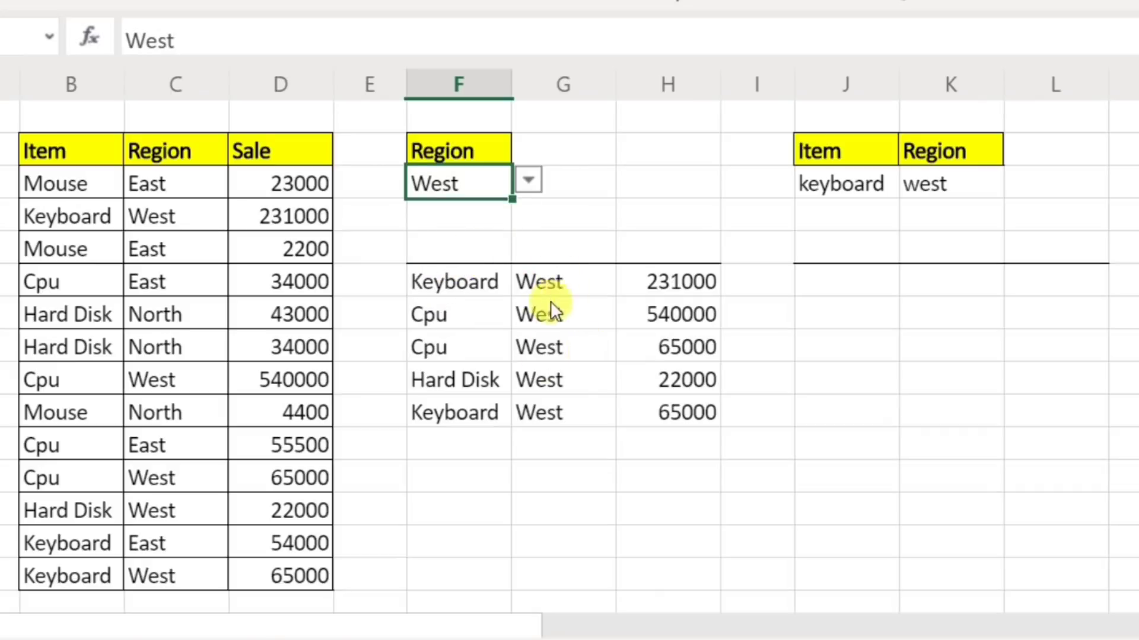
{"action": "left_click", "coordinate": [527, 181]}
{"action": "left_click", "coordinate": [476, 307]}
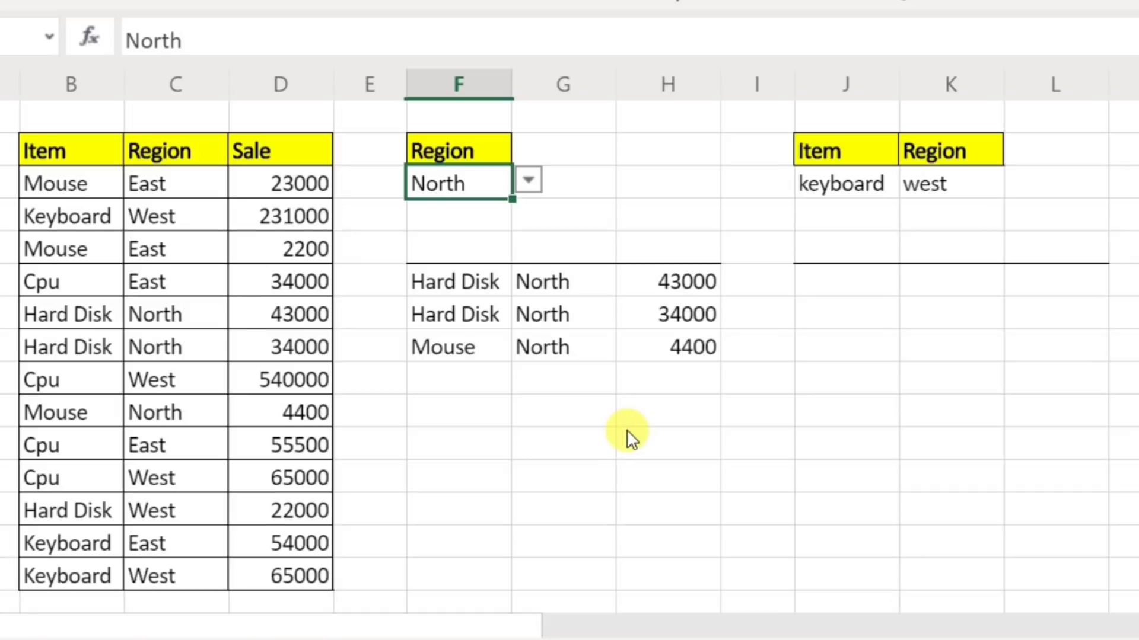
{"action": "left_click", "coordinate": [528, 180]}
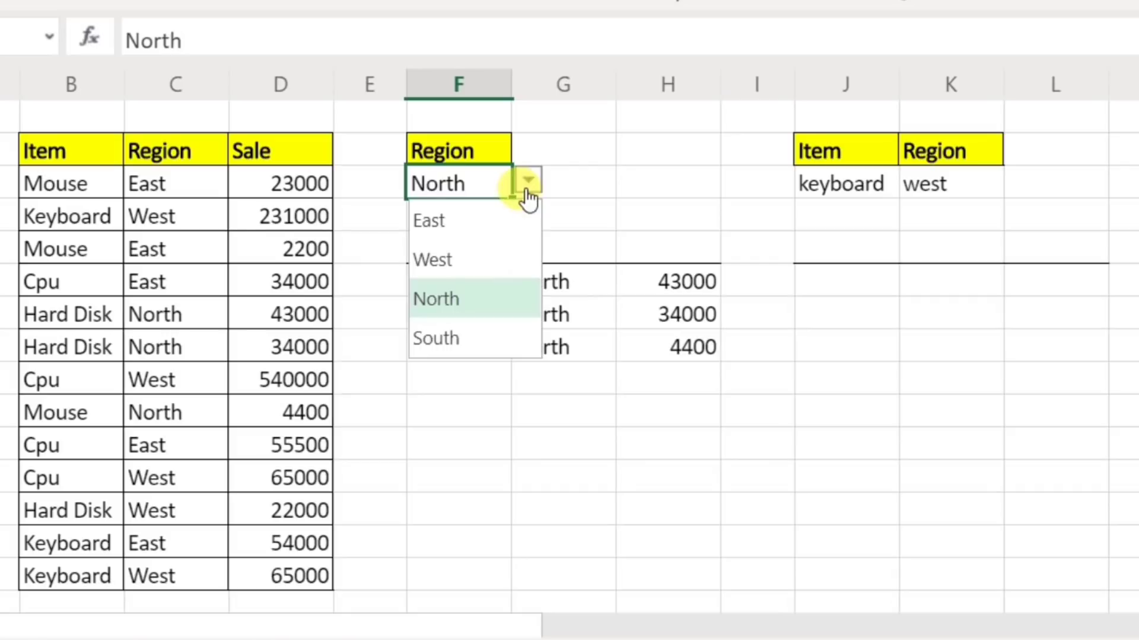
{"action": "left_click", "coordinate": [462, 336]}
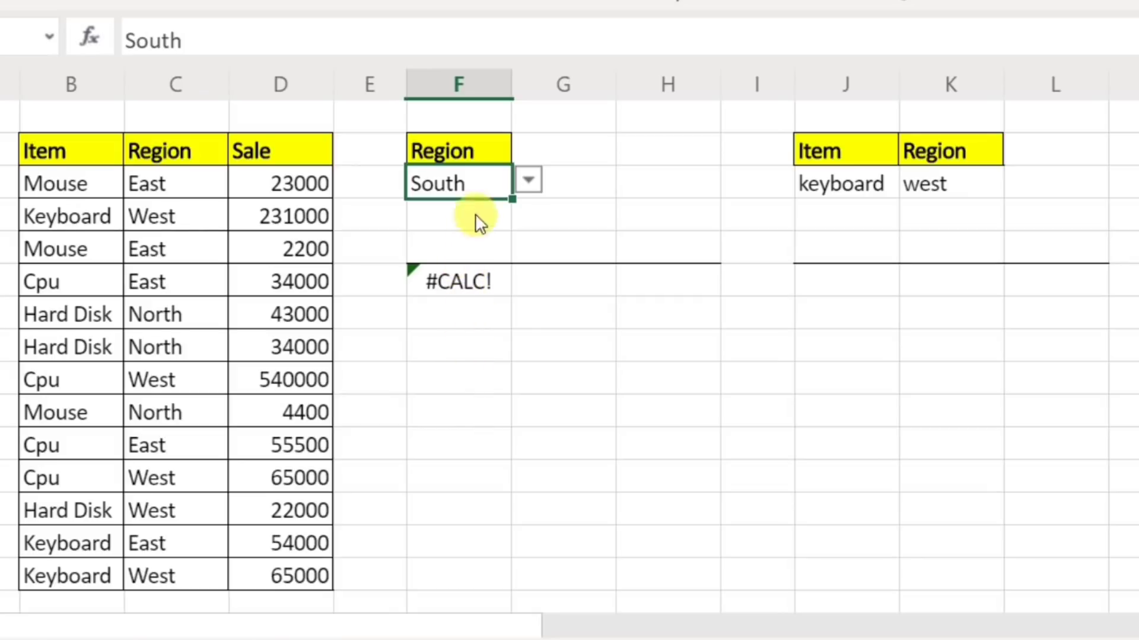
{"action": "left_click", "coordinate": [528, 181]}
{"action": "left_click", "coordinate": [467, 228]}
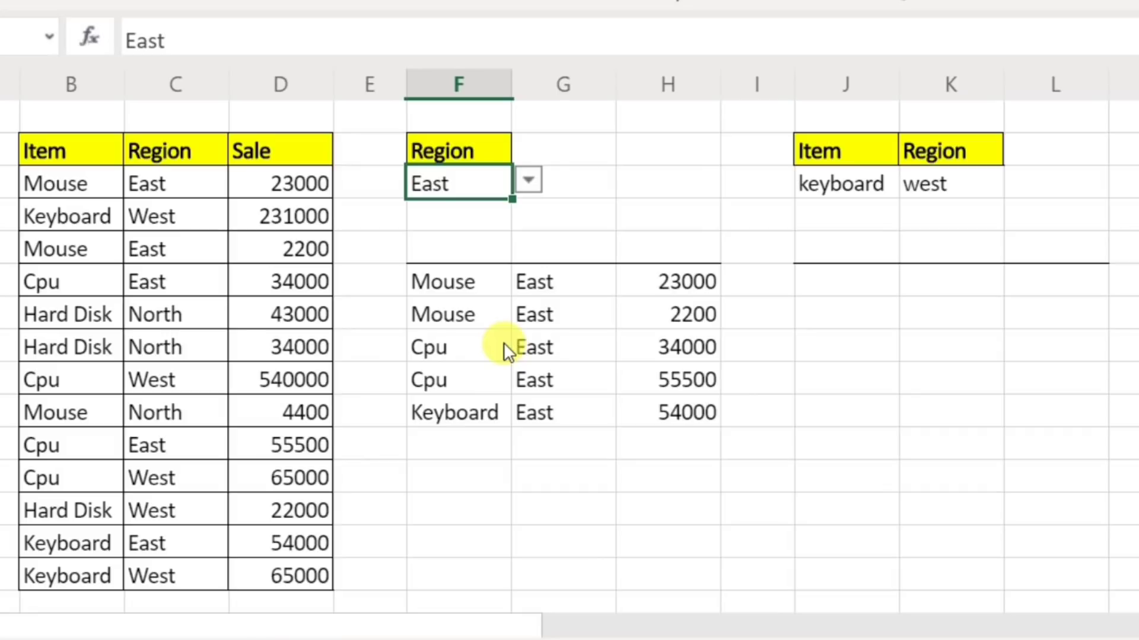
Extend the FILTER formula in F6 with the if_empty text "No Results", giving =FILTER(B2:D15,C2:C15=F3,"No Results")
{"action": "left_click", "coordinate": [588, 349]}
{"action": "double_click", "coordinate": [583, 349]}
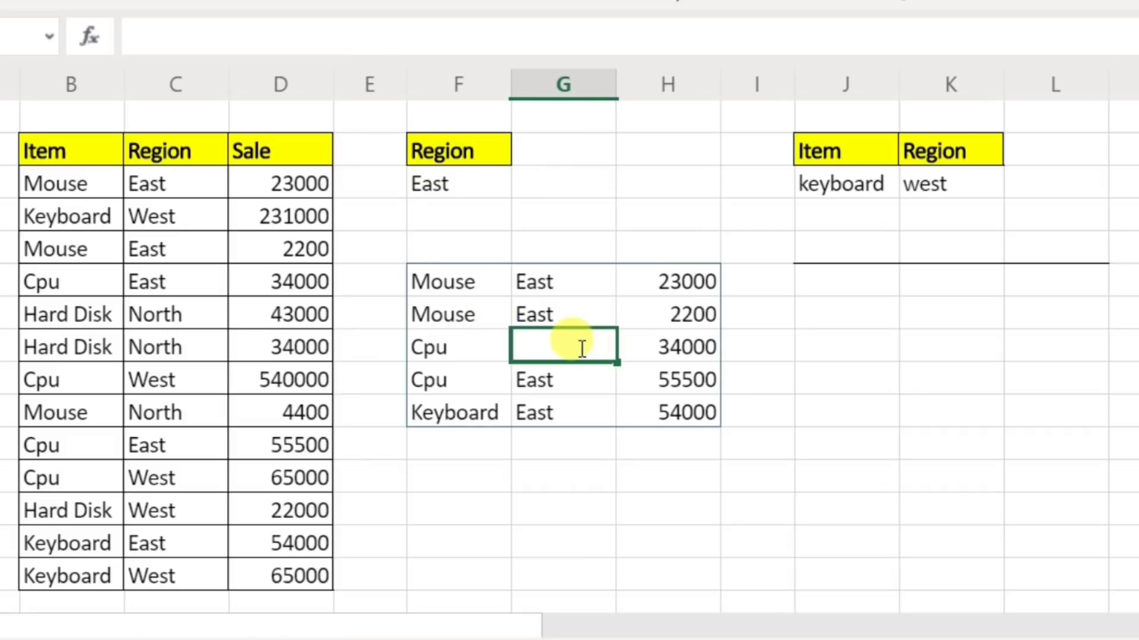
{"action": "left_click", "coordinate": [471, 279]}
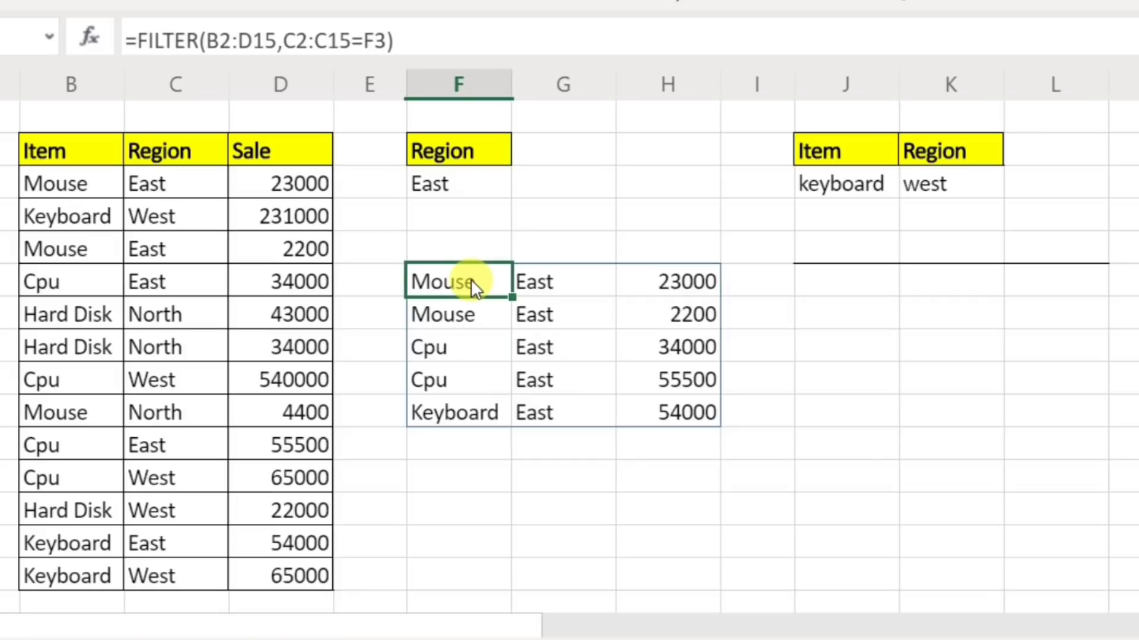
{"action": "double_click", "coordinate": [471, 279]}
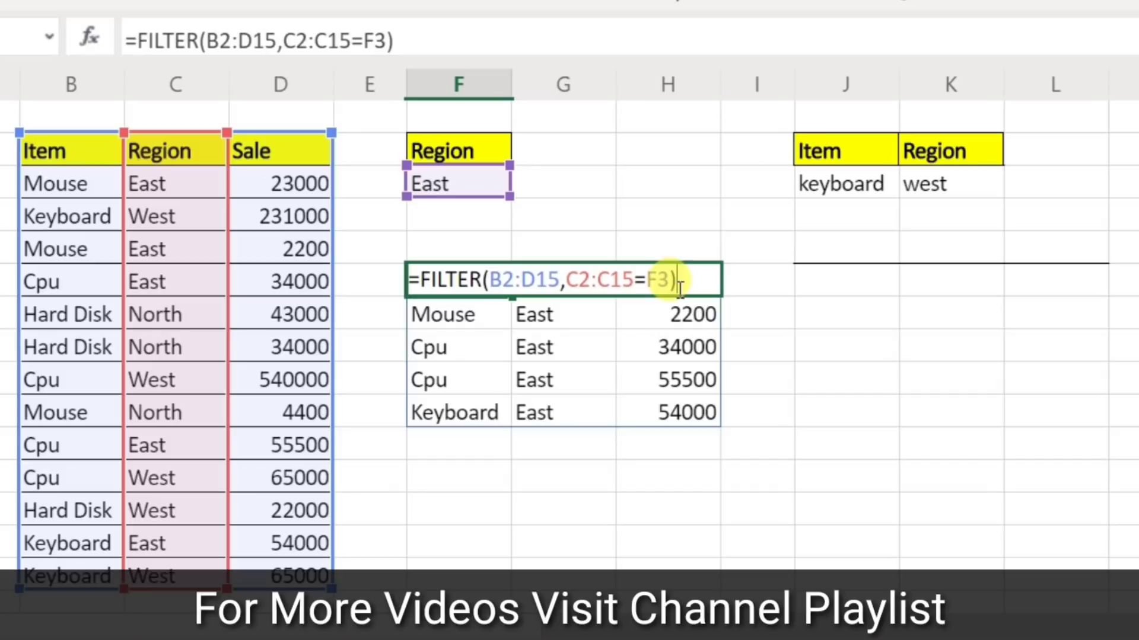
{"action": "key", "text": "BackSpace"}
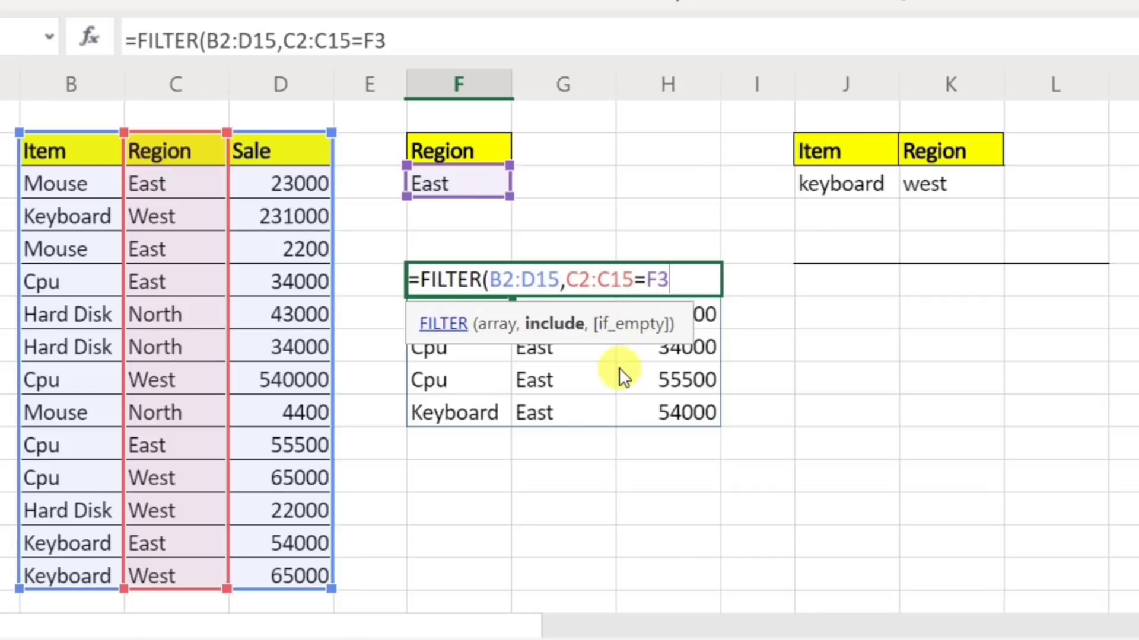
{"action": "type", "text": ","}
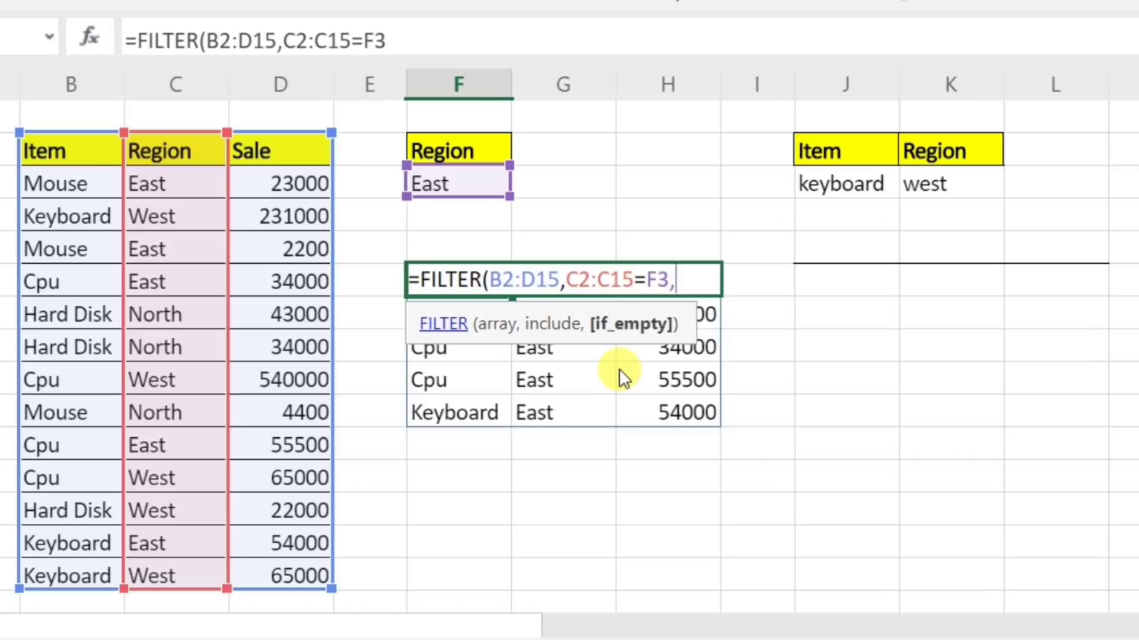
{"action": "type", "text": "\""}
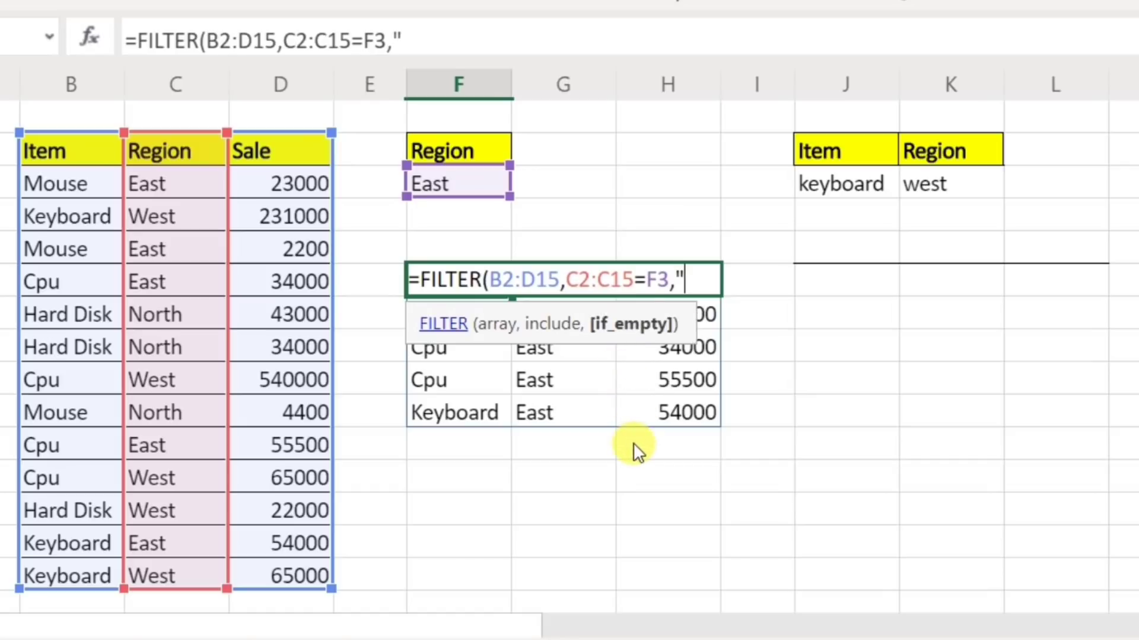
{"action": "type", "text": "No "}
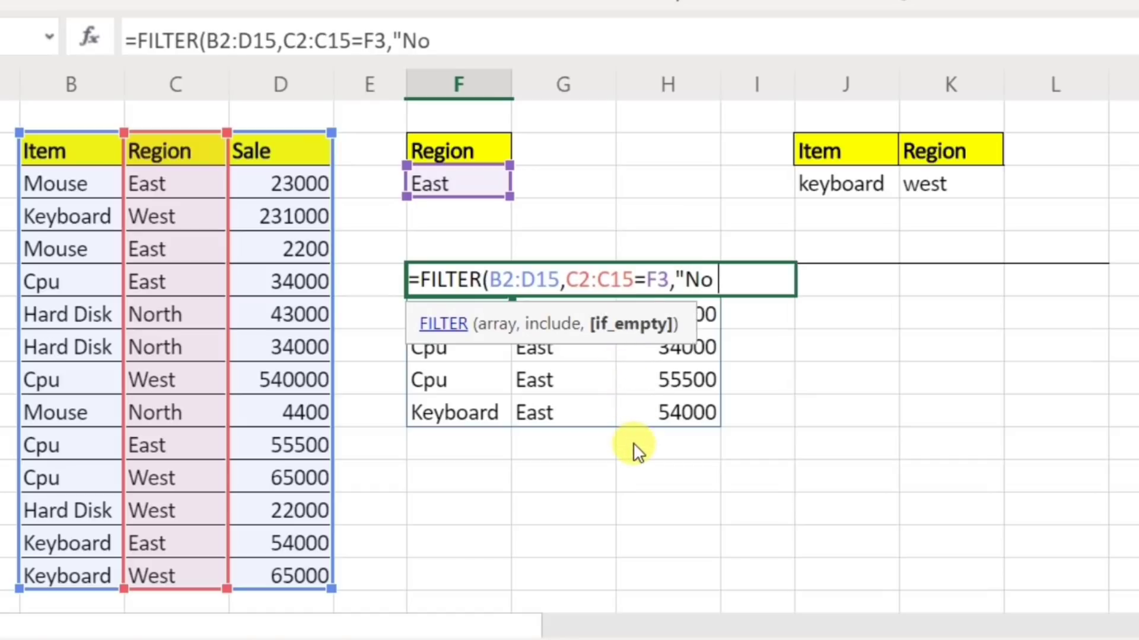
{"action": "type", "text": "Resul"}
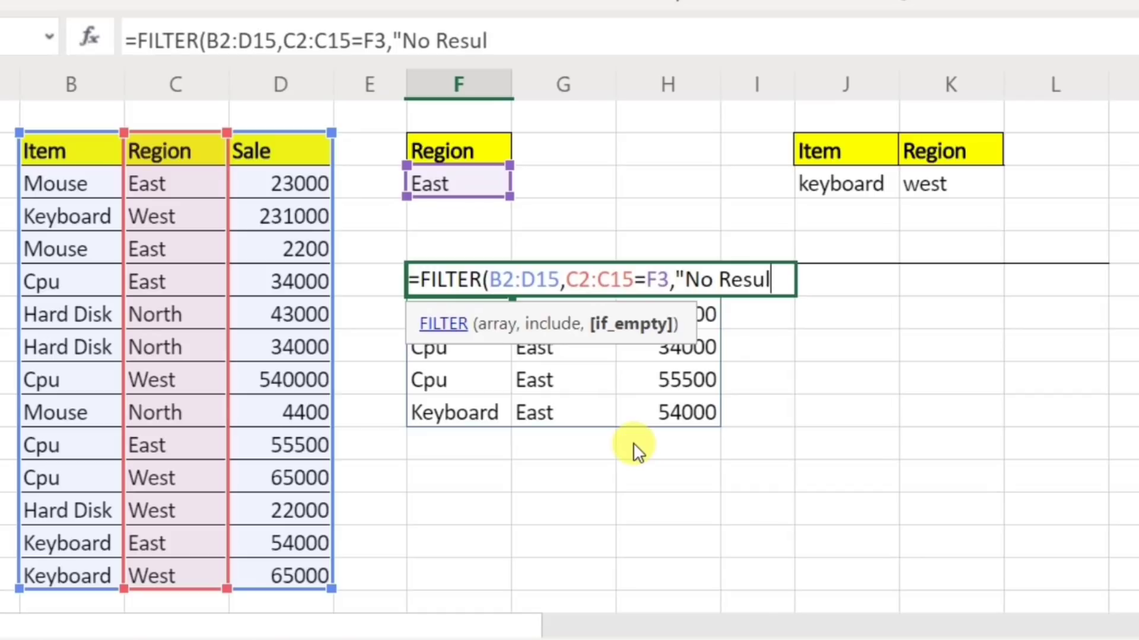
{"action": "type", "text": "ts\""}
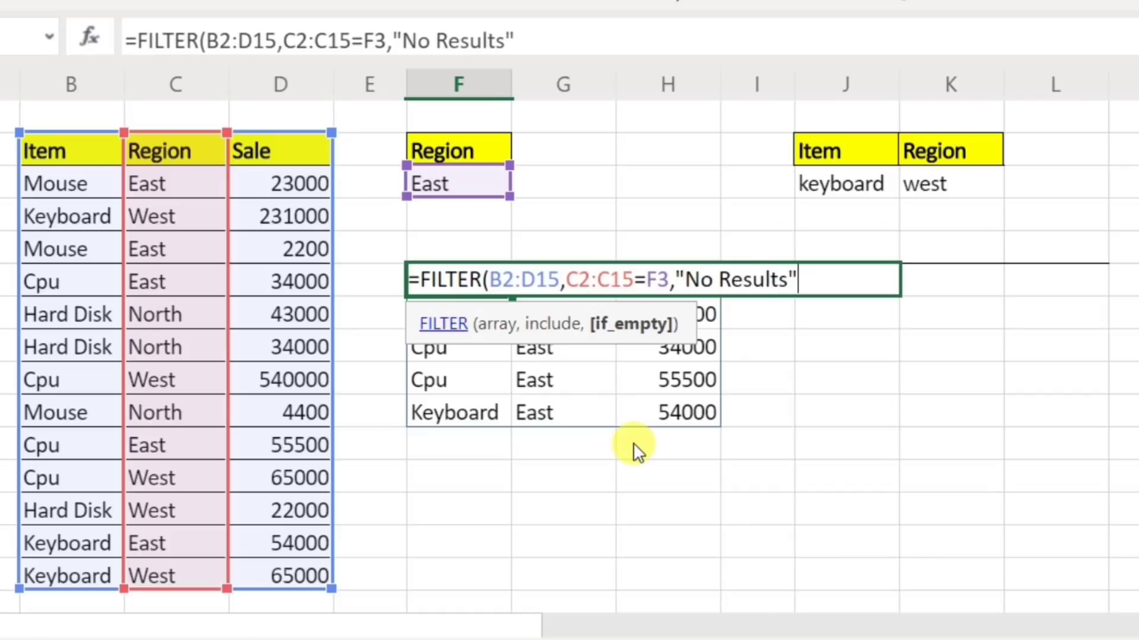
{"action": "type", "text": ")"}
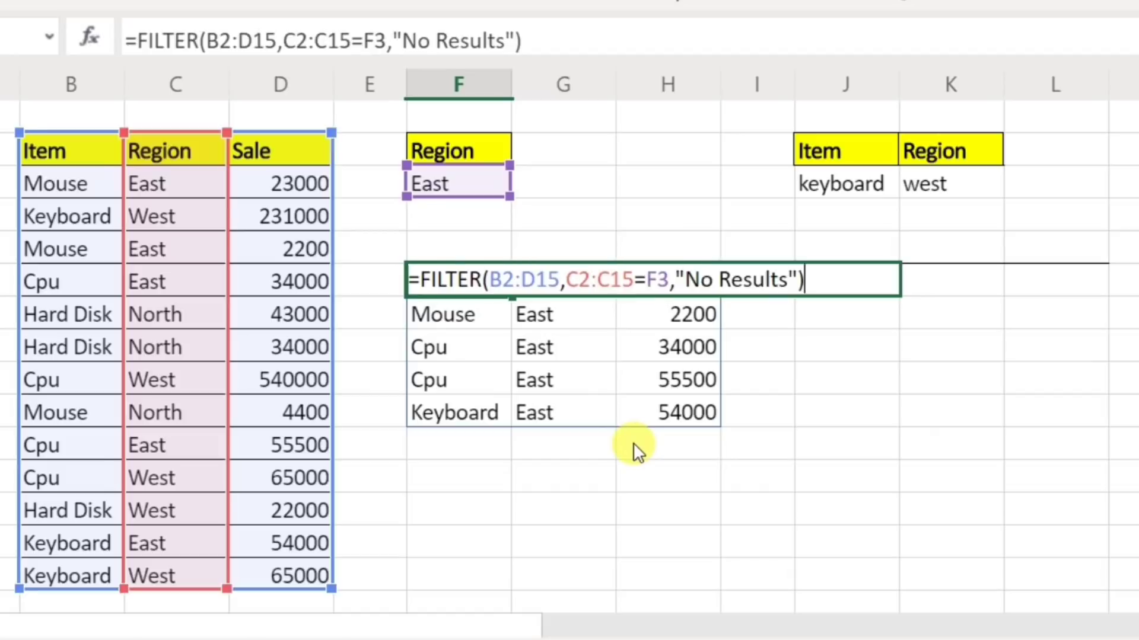
{"action": "key", "text": "Return"}
Check the if_empty text by setting the region criterion in F3 to South and returning it to East
{"action": "left_click", "coordinate": [491, 187]}
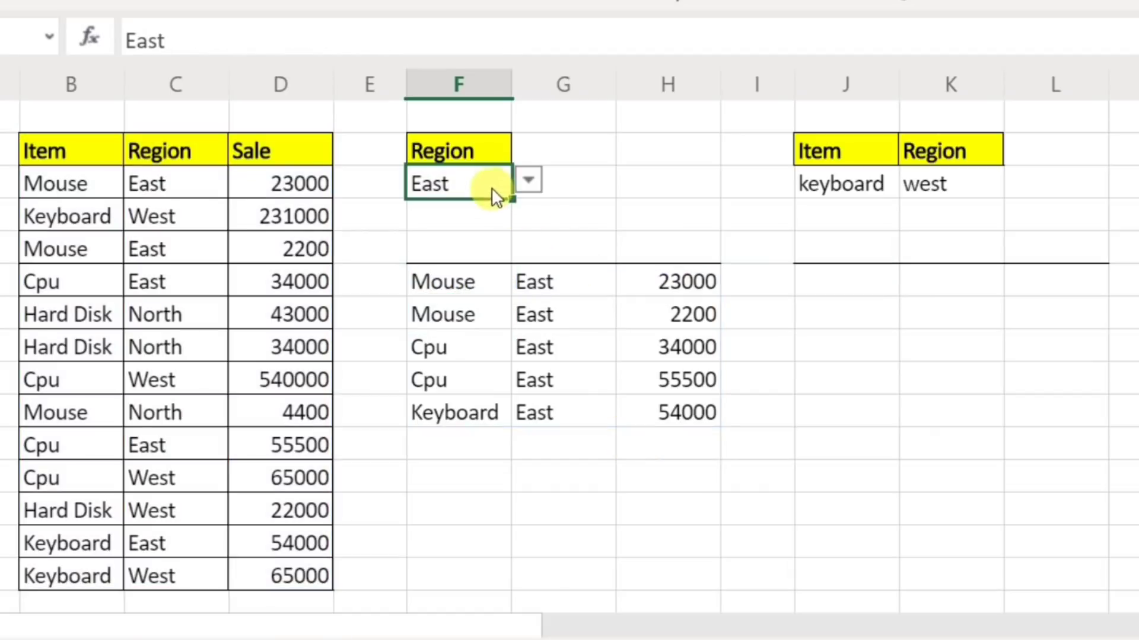
{"action": "left_click", "coordinate": [527, 181]}
{"action": "left_click", "coordinate": [438, 338]}
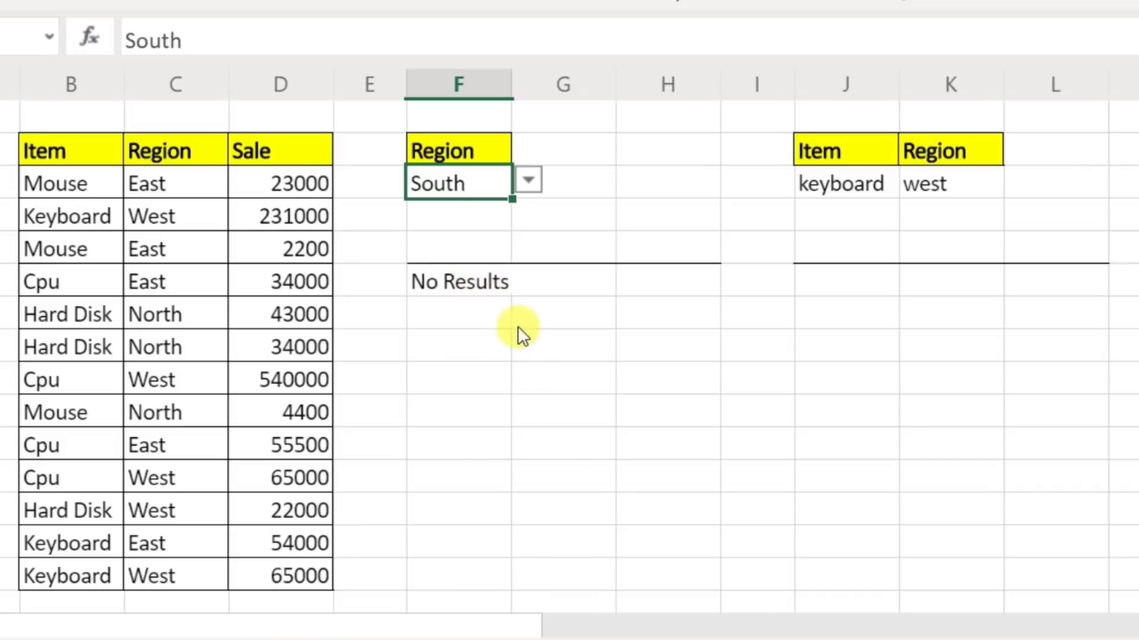
{"action": "left_click", "coordinate": [527, 183]}
{"action": "left_click", "coordinate": [478, 224]}
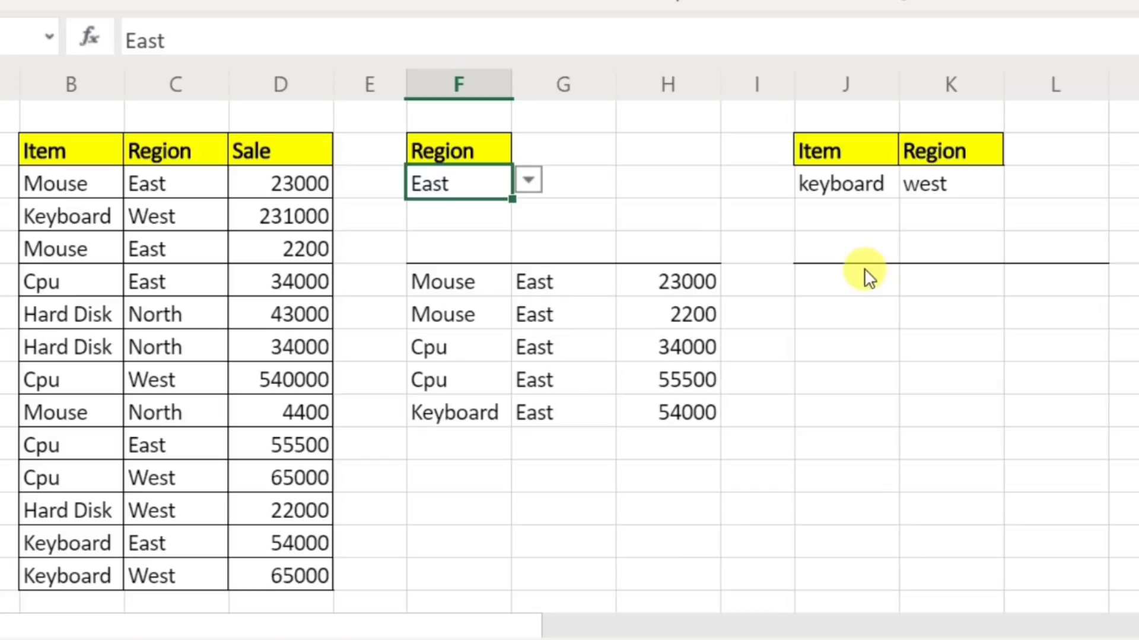
Start a FILTER formula in cell J6 with the sales table B2:D15 as its array
{"action": "left_click", "coordinate": [848, 274]}
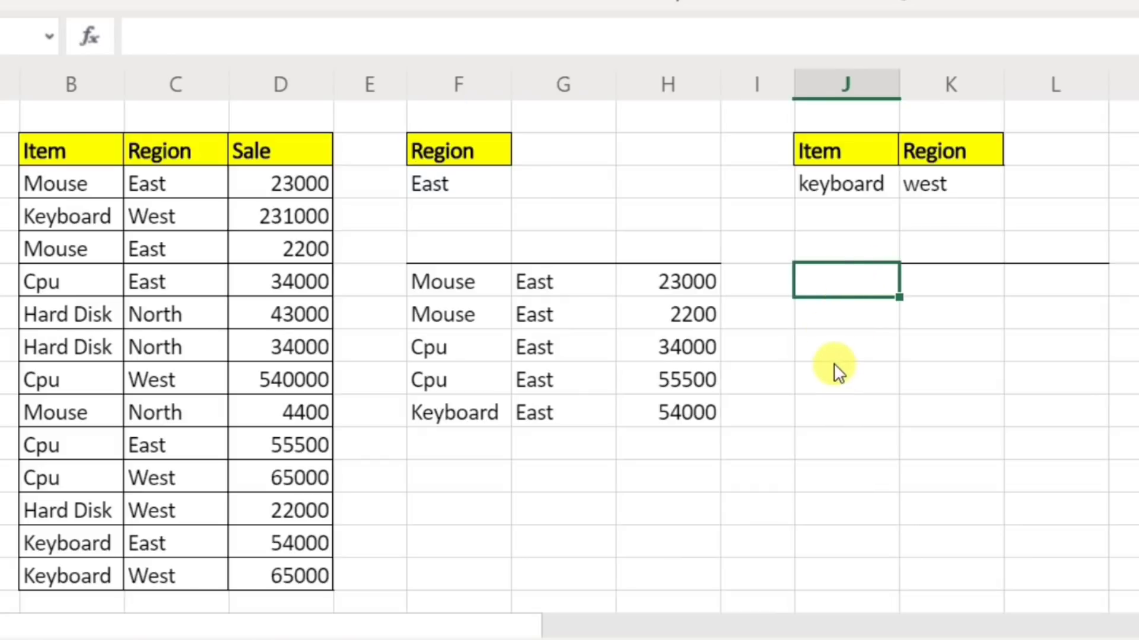
{"action": "left_click", "coordinate": [830, 189]}
{"action": "left_click", "coordinate": [920, 191]}
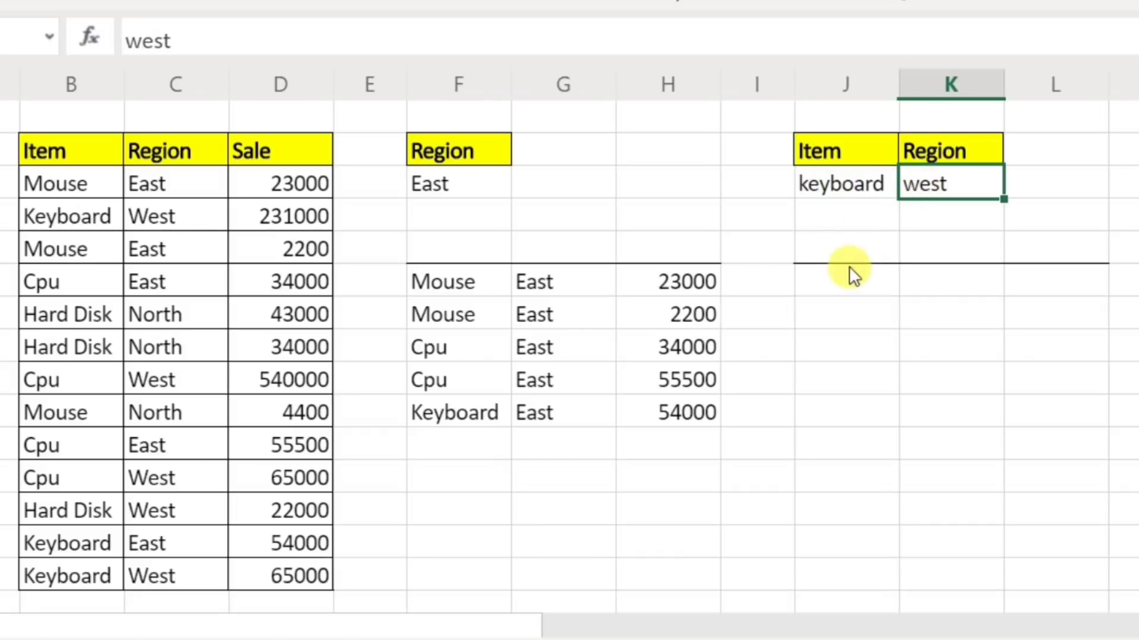
{"action": "left_click", "coordinate": [843, 279]}
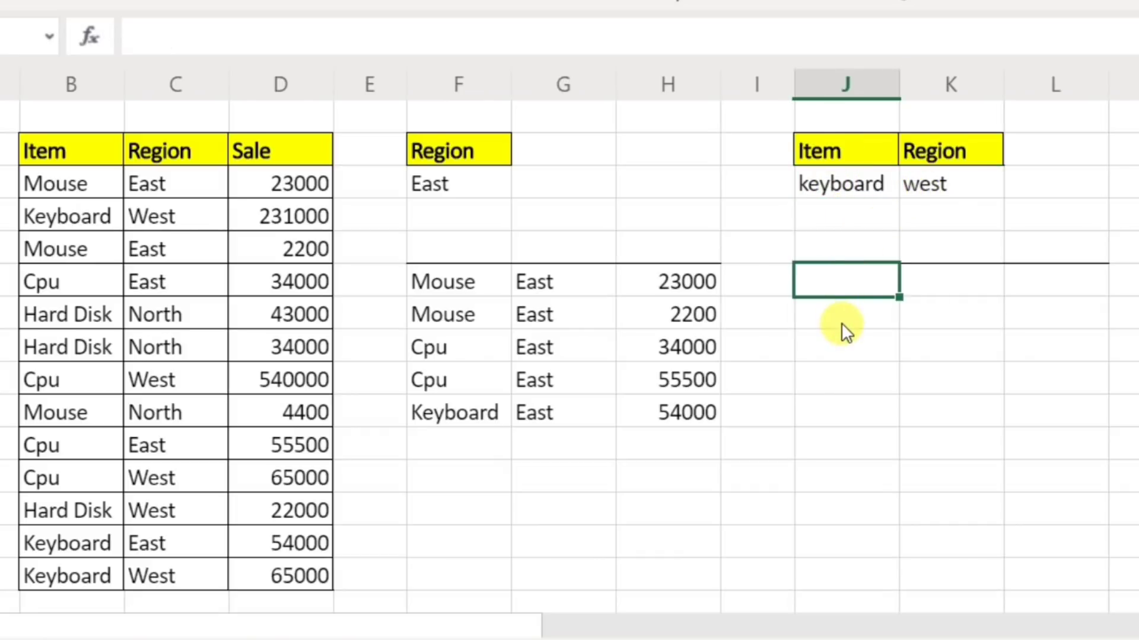
{"action": "type", "text": "=fil"}
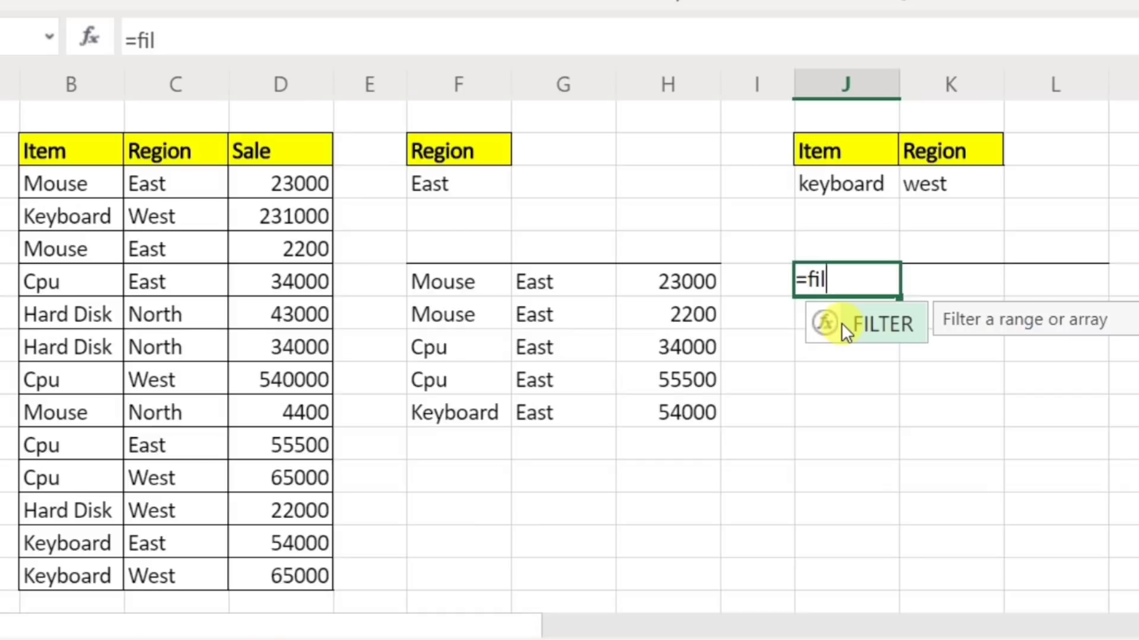
{"action": "type", "text": "ter("}
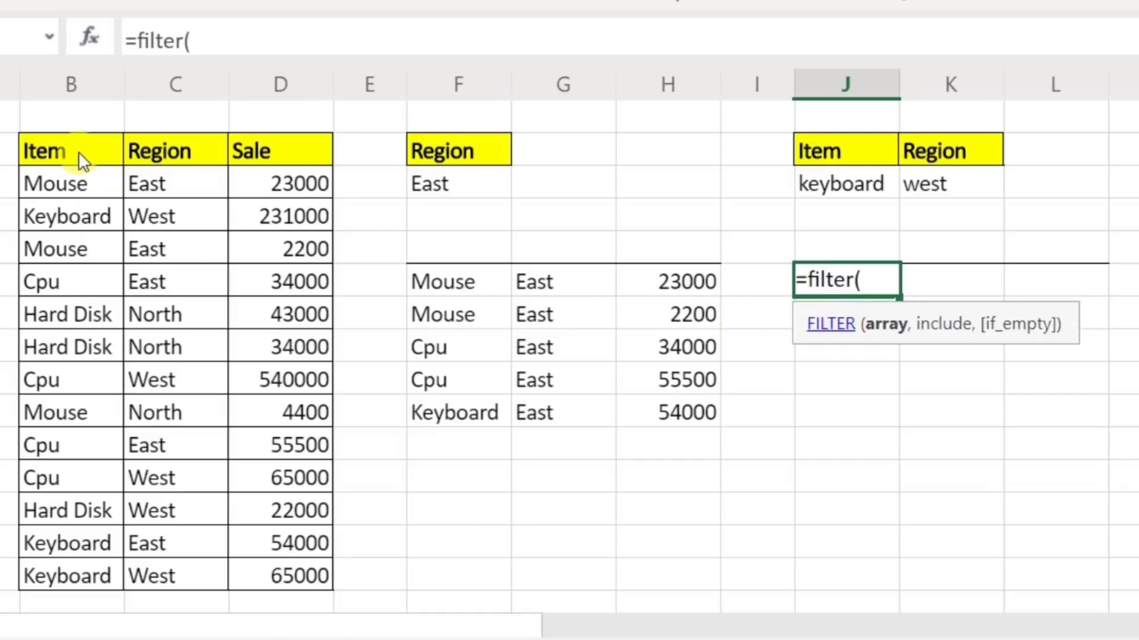
{"action": "left_click_drag", "start_coordinate": [78, 151], "coordinate": [315, 563]}
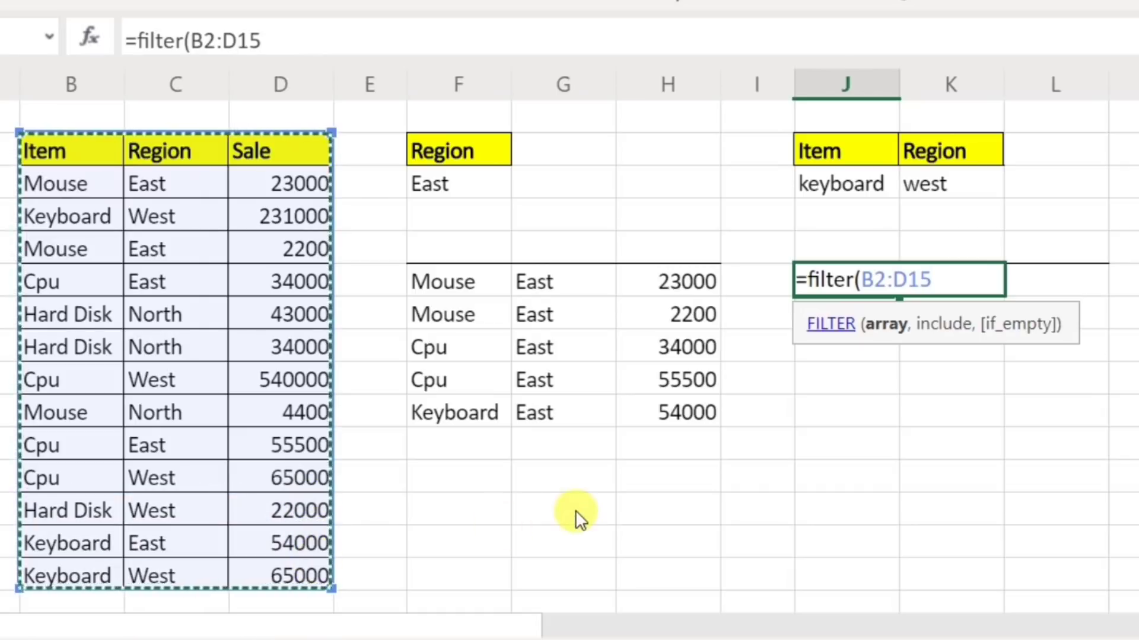
{"action": "type", "text": ","}
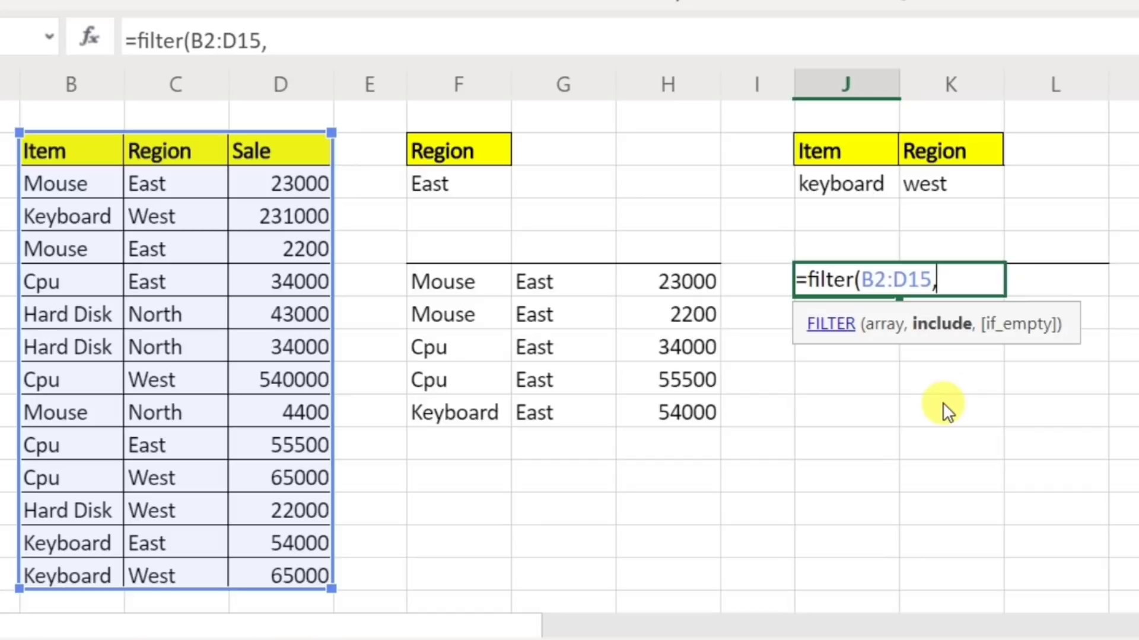
Add the item condition (B2:B15=J3) as the include argument of the FILTER formula in J6
{"action": "type", "text": "("}
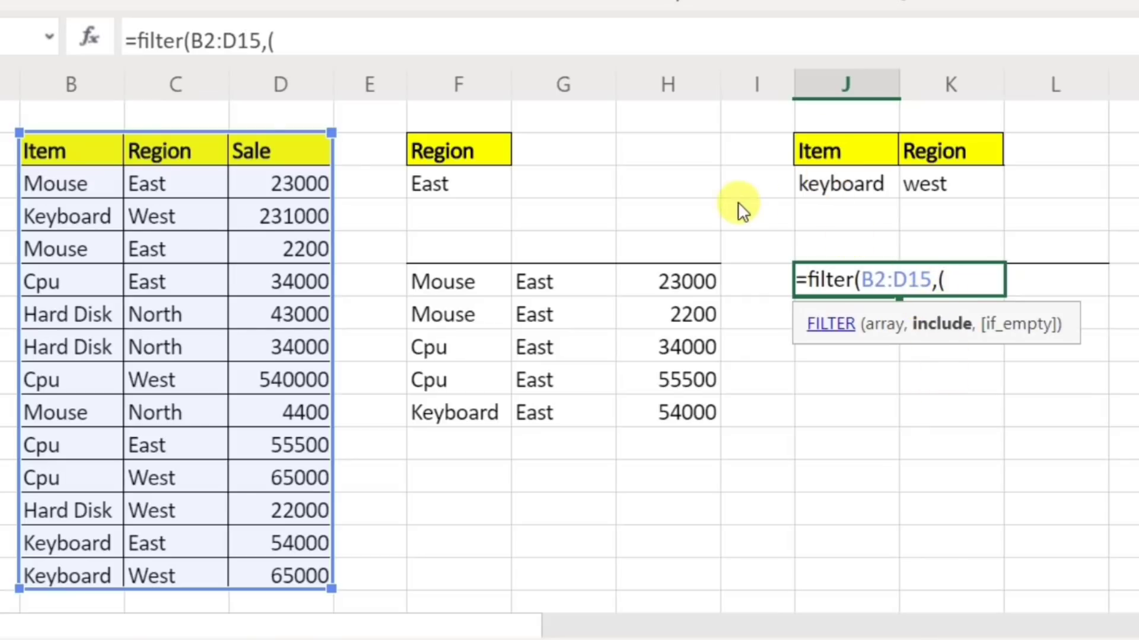
{"action": "left_click_drag", "start_coordinate": [50, 148], "coordinate": [49, 216]}
{"action": "left_click_drag", "start_coordinate": [50, 326], "coordinate": [55, 565]}
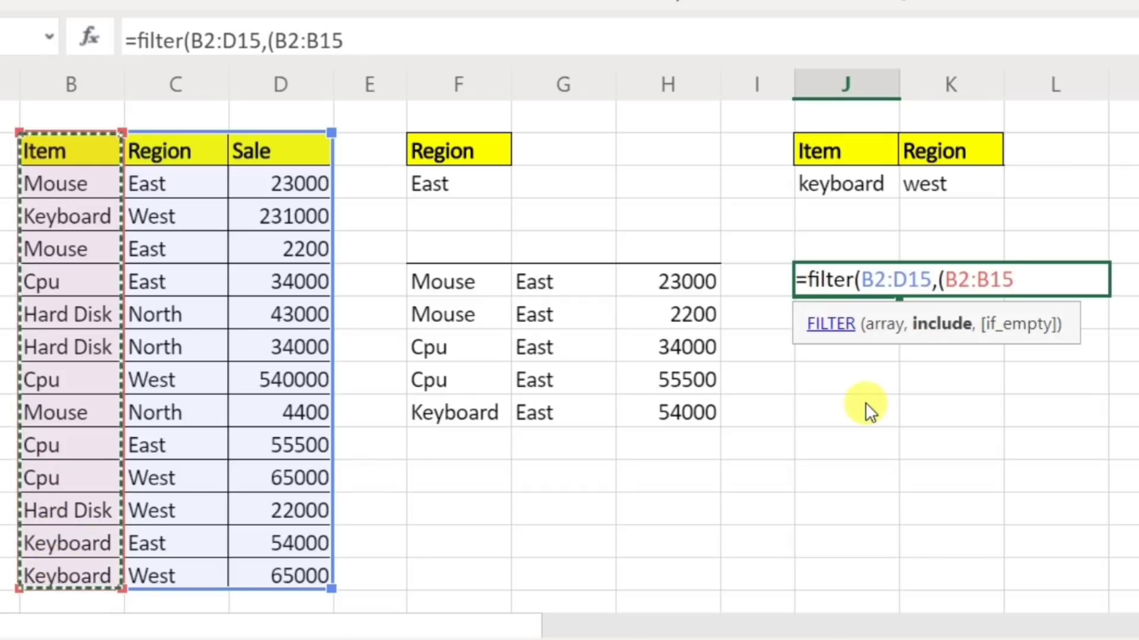
{"action": "type", "text": "="}
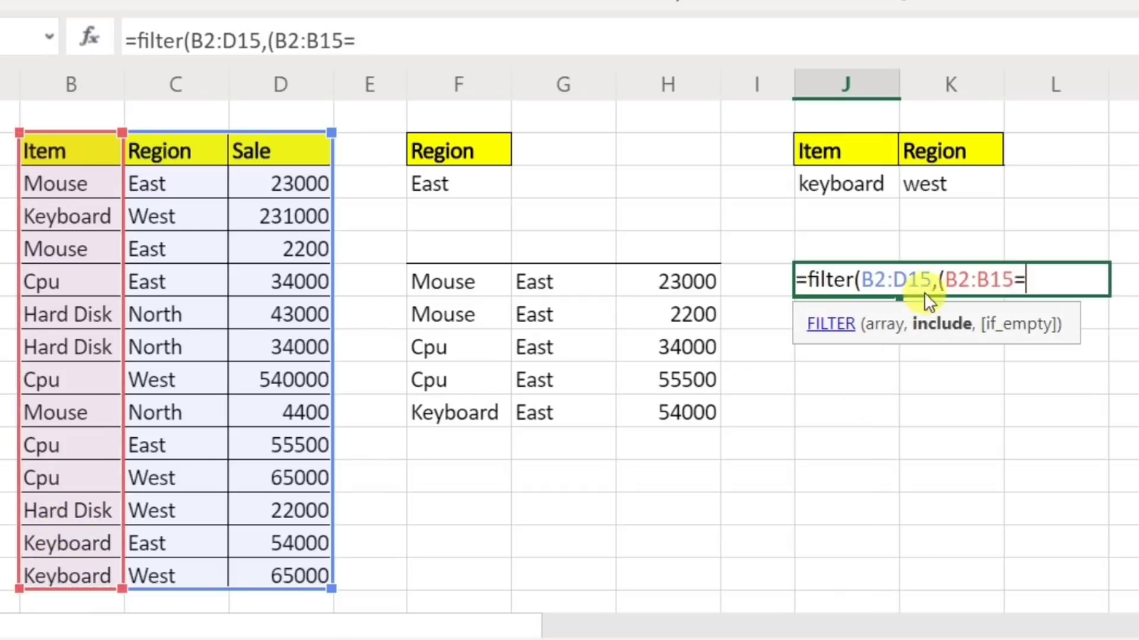
{"action": "left_click", "coordinate": [838, 184]}
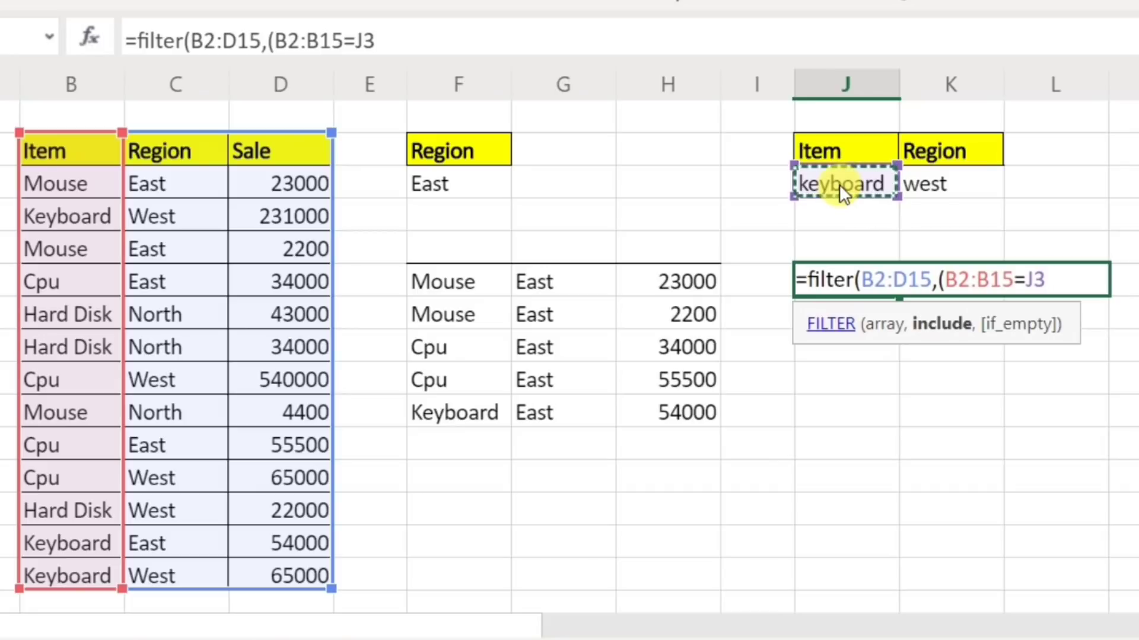
{"action": "type", "text": ")"}
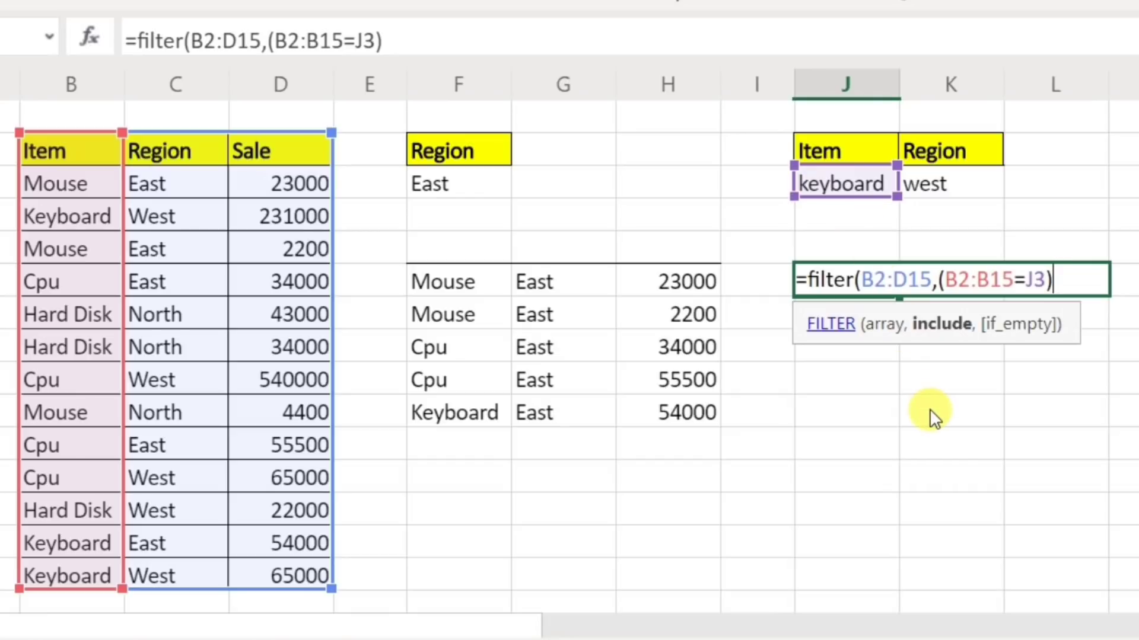
Multiply the item condition by the region condition (C2:C15=K3) and complete the FILTER formula in J6
{"action": "type", "text": "*"}
{"action": "type", "text": "("}
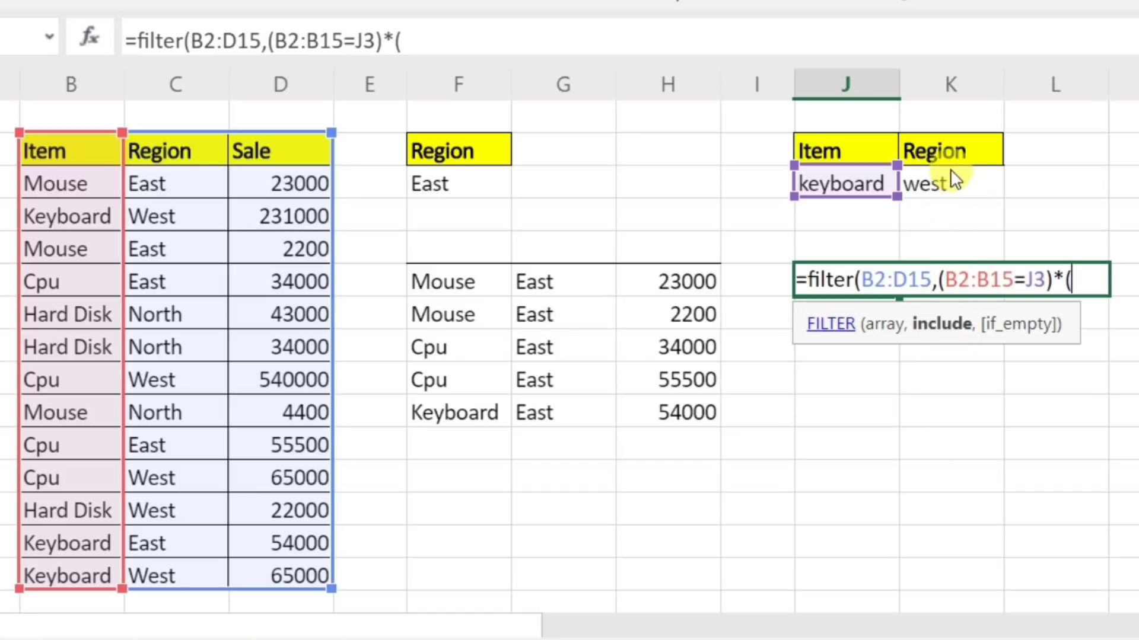
{"action": "left_click_drag", "start_coordinate": [143, 151], "coordinate": [88, 574]}
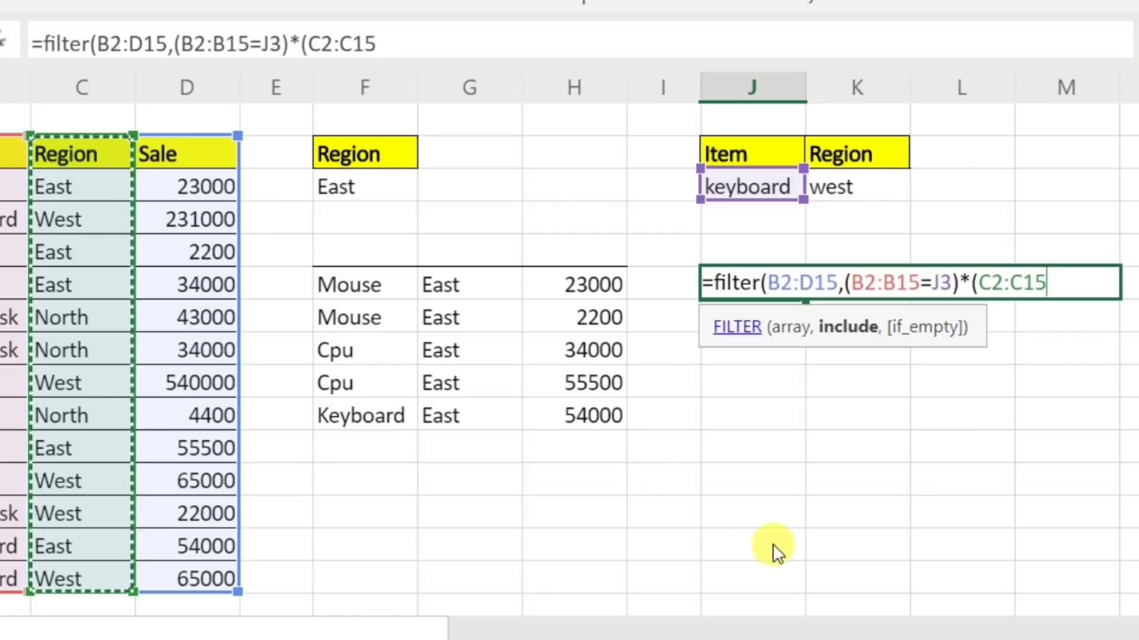
{"action": "type", "text": "="}
{"action": "left_click", "coordinate": [858, 188]}
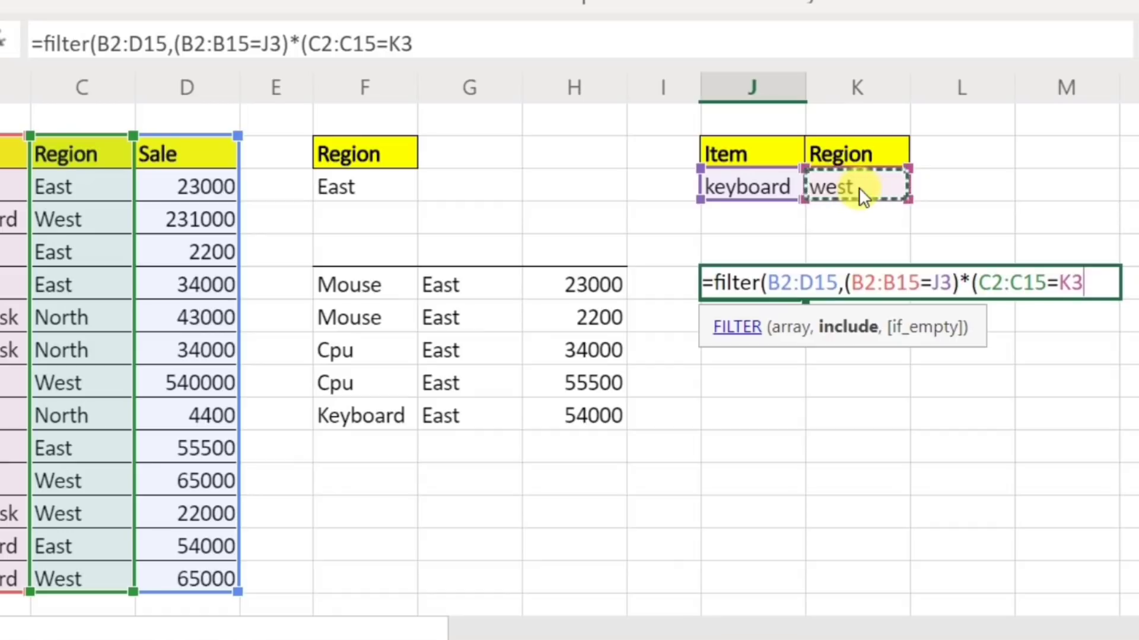
{"action": "type", "text": ")"}
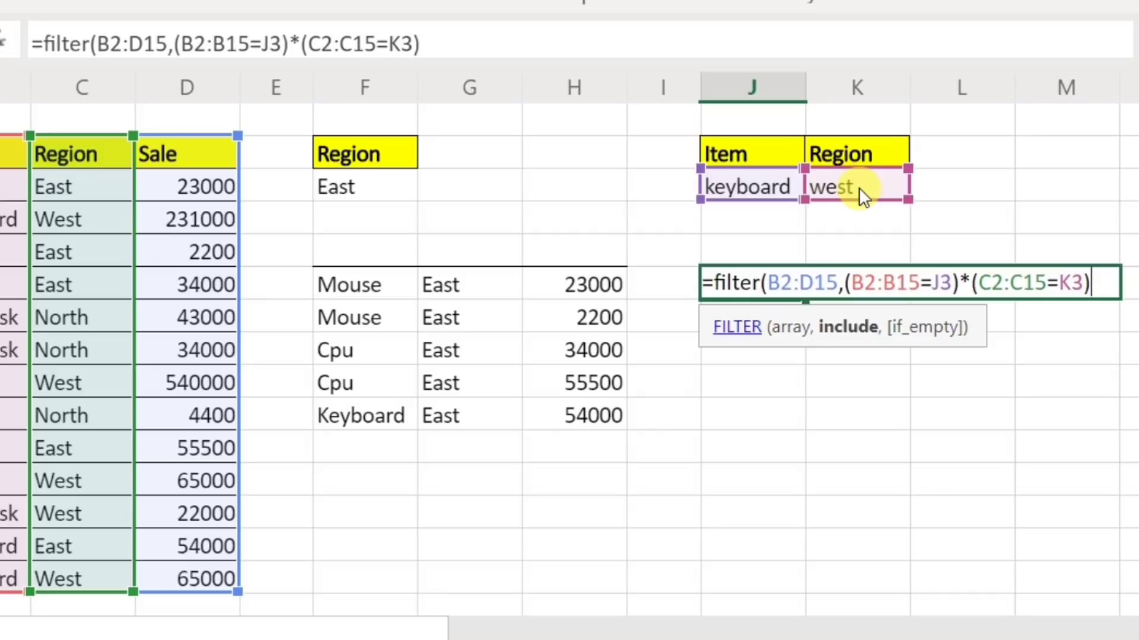
{"action": "type", "text": ")"}
{"action": "key", "text": "Return"}
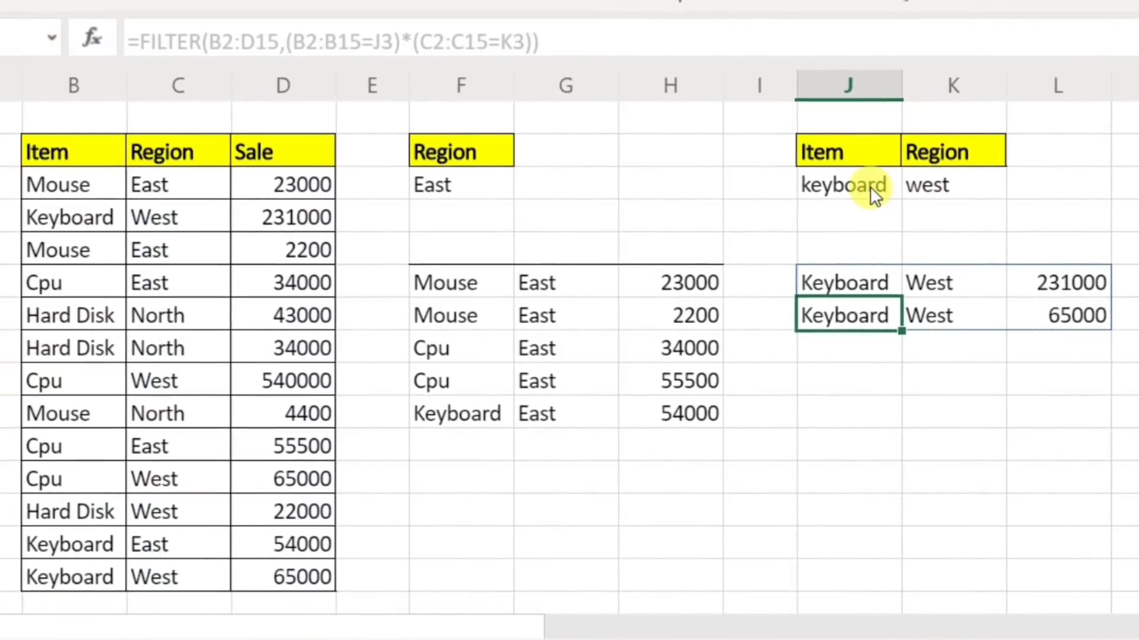
Set the item criterion in J3 to mouse, keeping west as the region criterion
{"action": "left_click", "coordinate": [870, 186]}
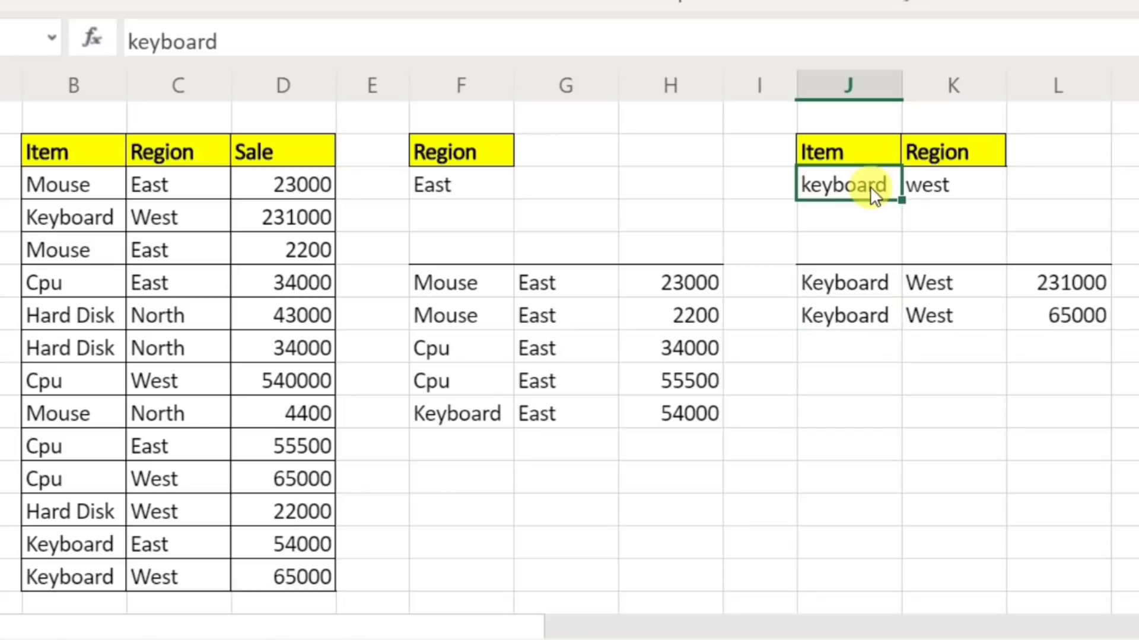
{"action": "left_click", "coordinate": [940, 191]}
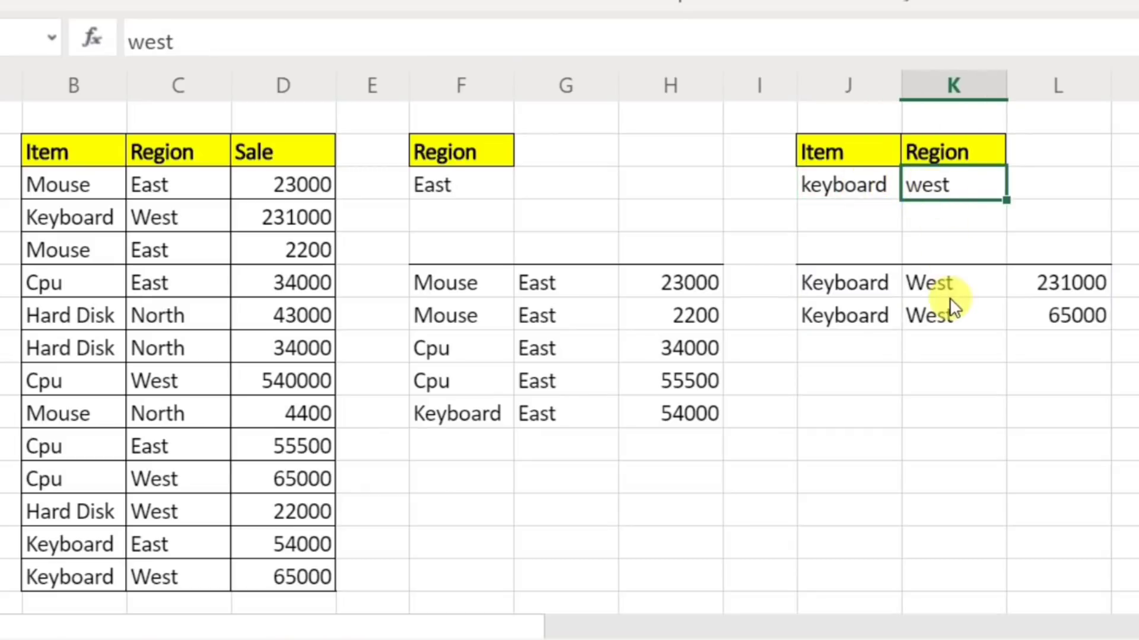
{"action": "left_click", "coordinate": [840, 189]}
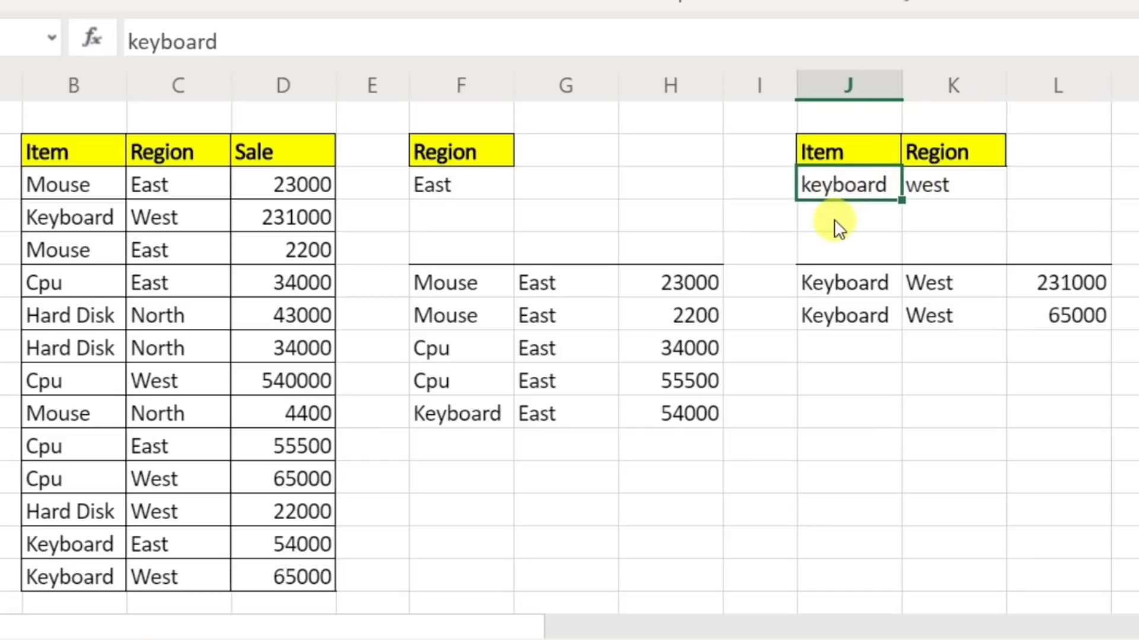
{"action": "type", "text": "mouse"}
{"action": "key", "text": "Return"}
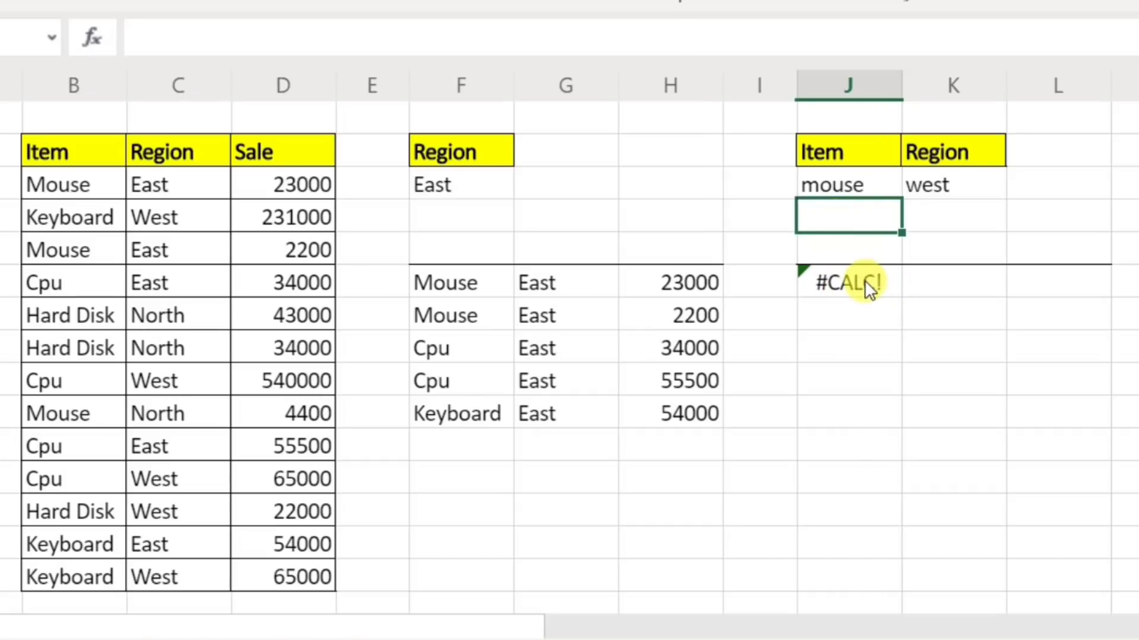
Add "Not Found" as the if_empty argument of the FILTER formula in J6
{"action": "left_click", "coordinate": [849, 283]}
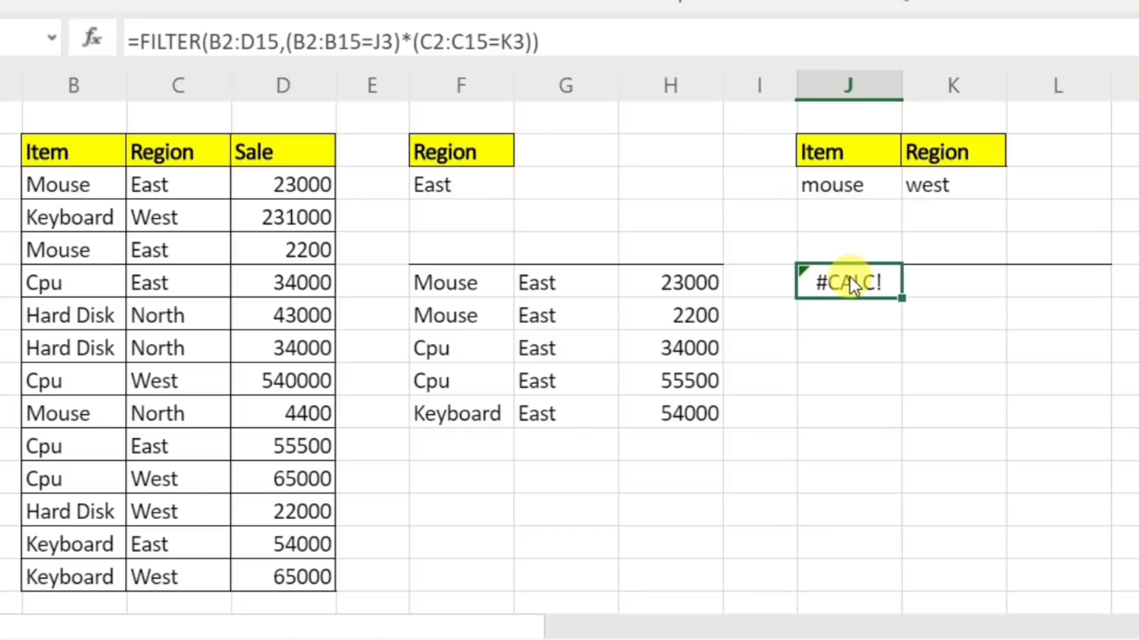
{"action": "double_click", "coordinate": [849, 283]}
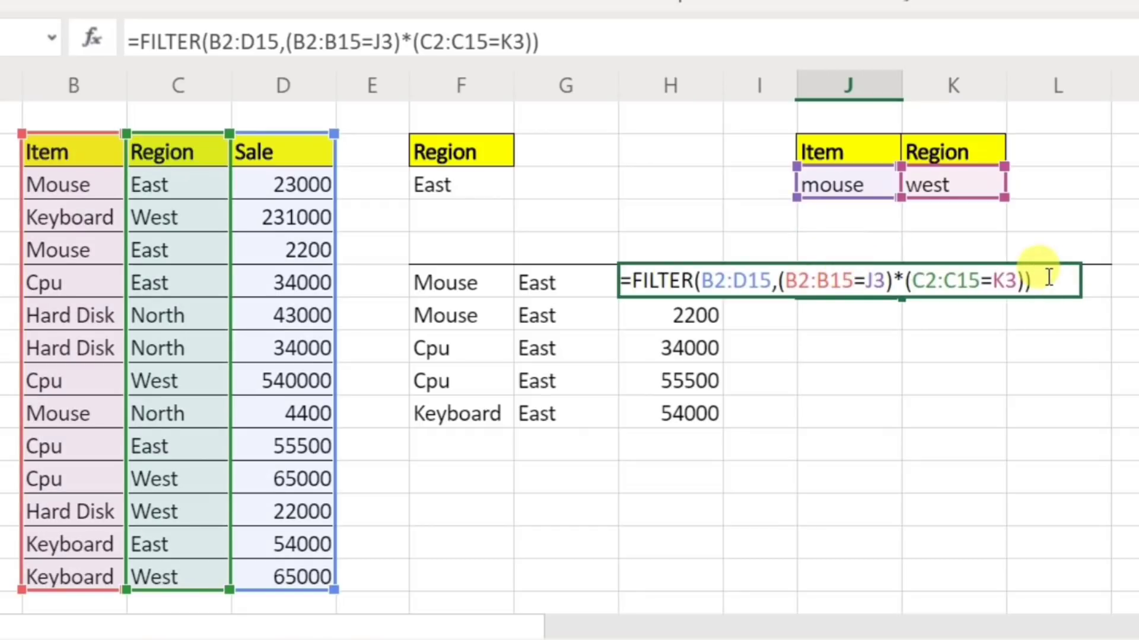
{"action": "key", "text": "BackSpace"}
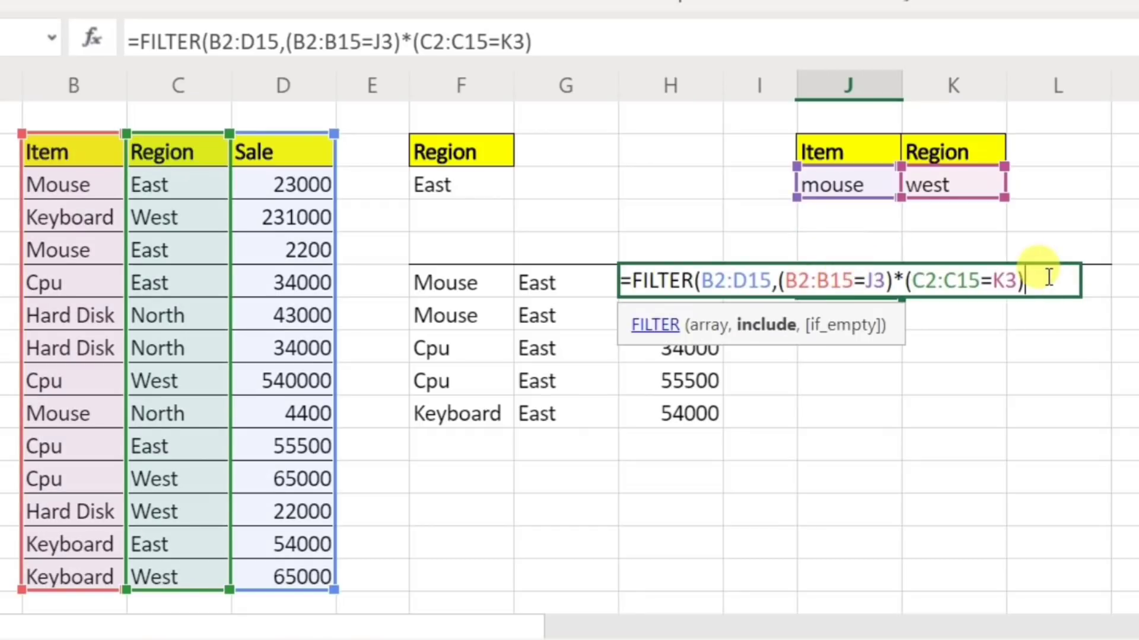
{"action": "type", "text": ","}
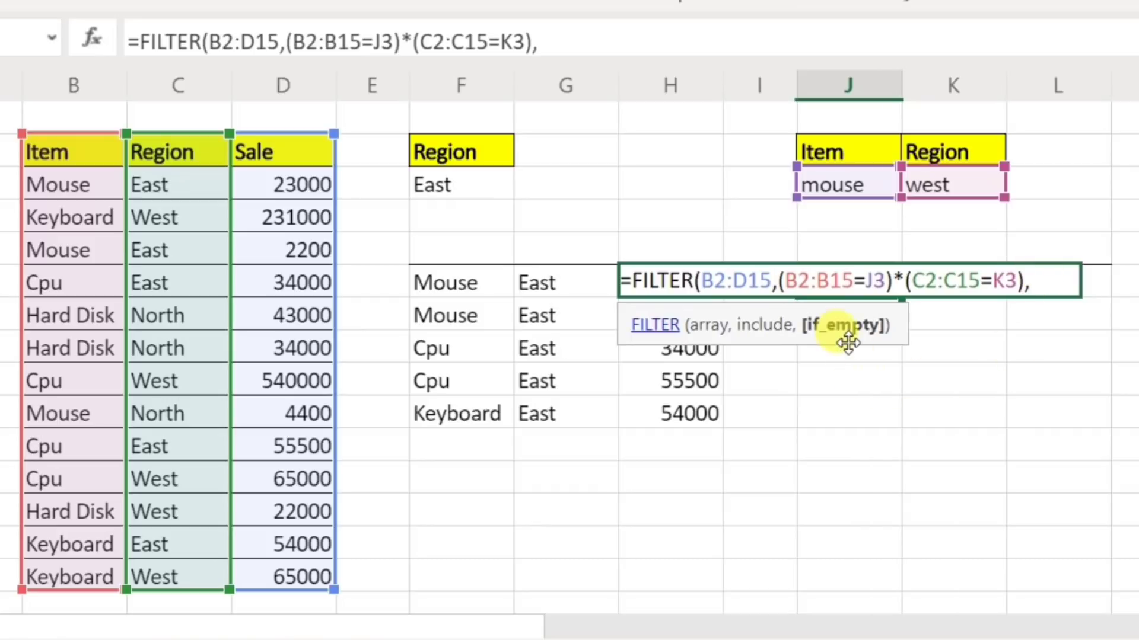
{"action": "type", "text": "\""}
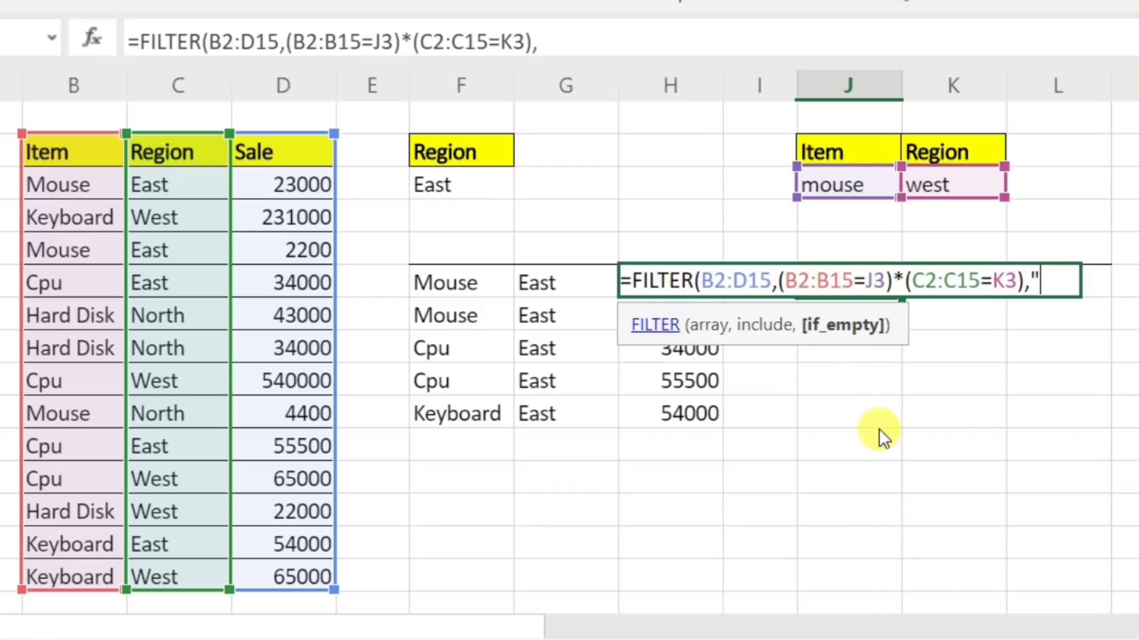
{"action": "type", "text": "No"}
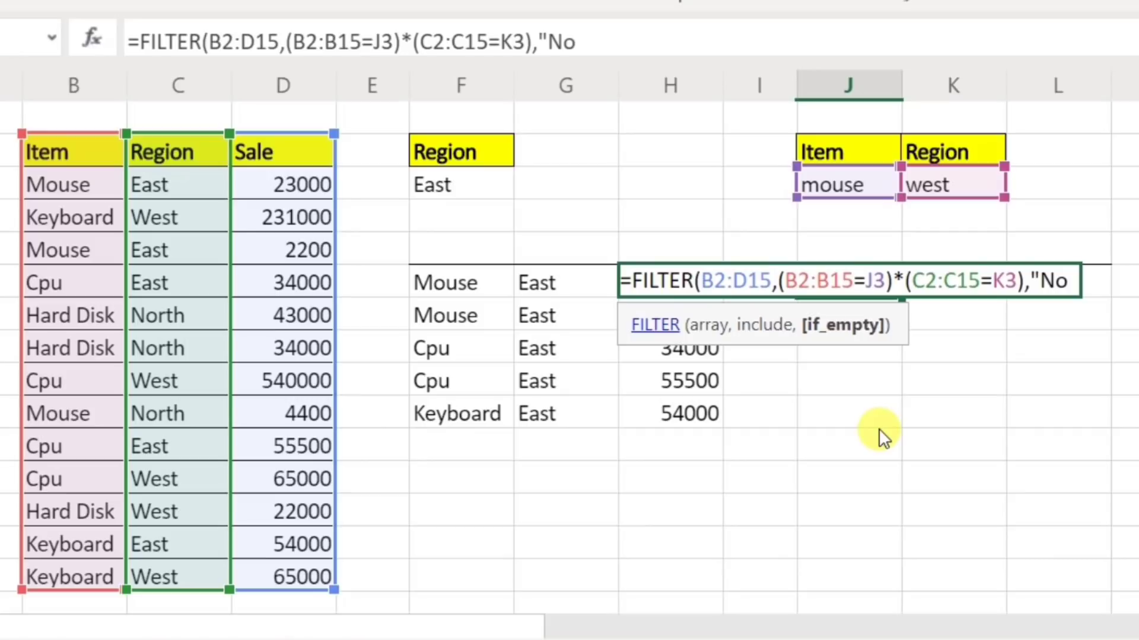
{"action": "type", "text": "t F"}
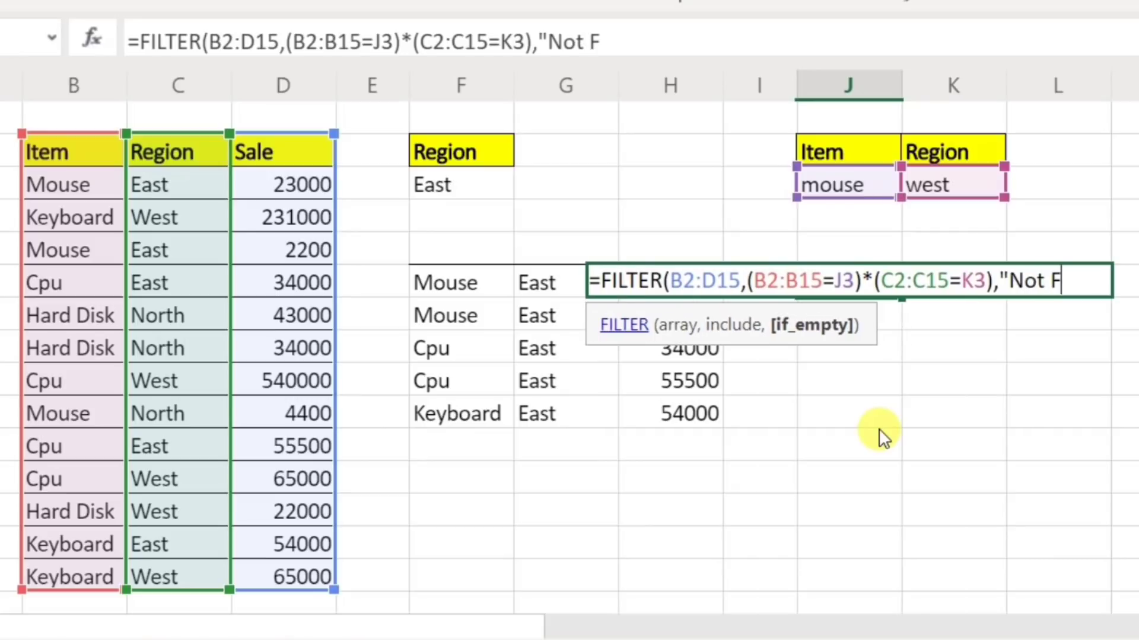
{"action": "type", "text": "ound\""}
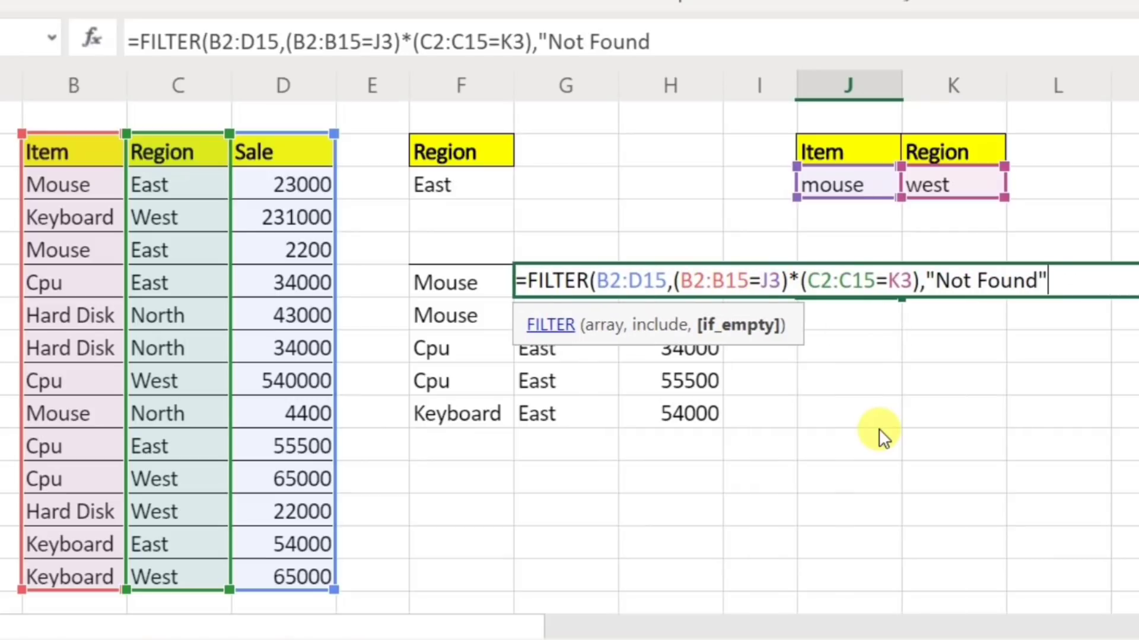
{"action": "type", "text": ")"}
{"action": "key", "text": "Return"}
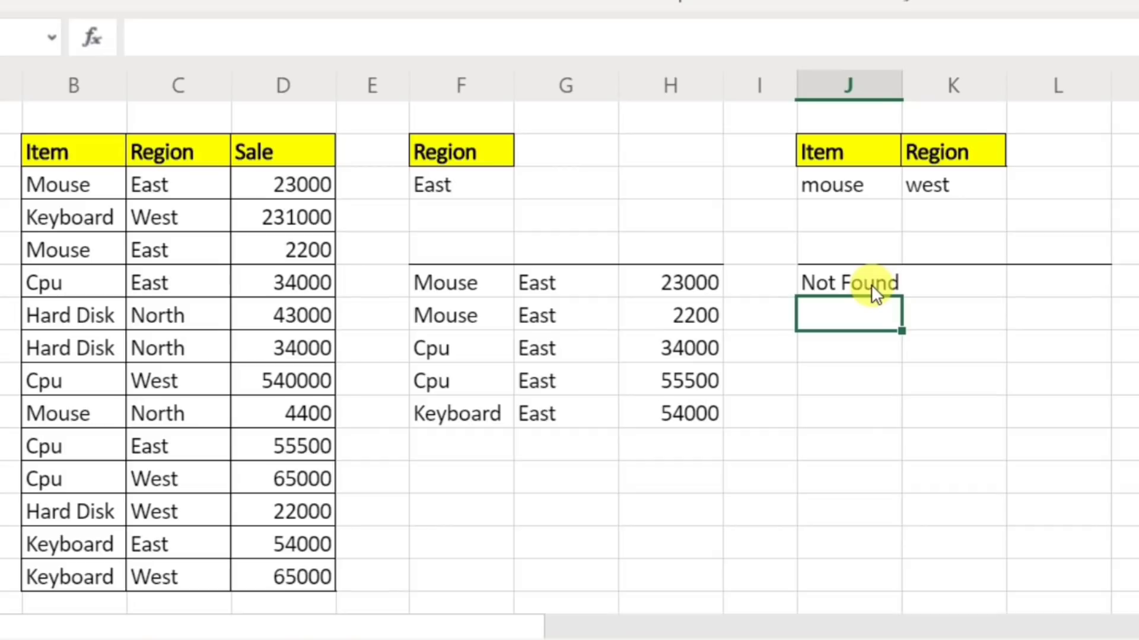
Set the region criterion in K3 to east and review the FILTER formula in J6
{"action": "left_click", "coordinate": [923, 193]}
{"action": "type", "text": "east"}
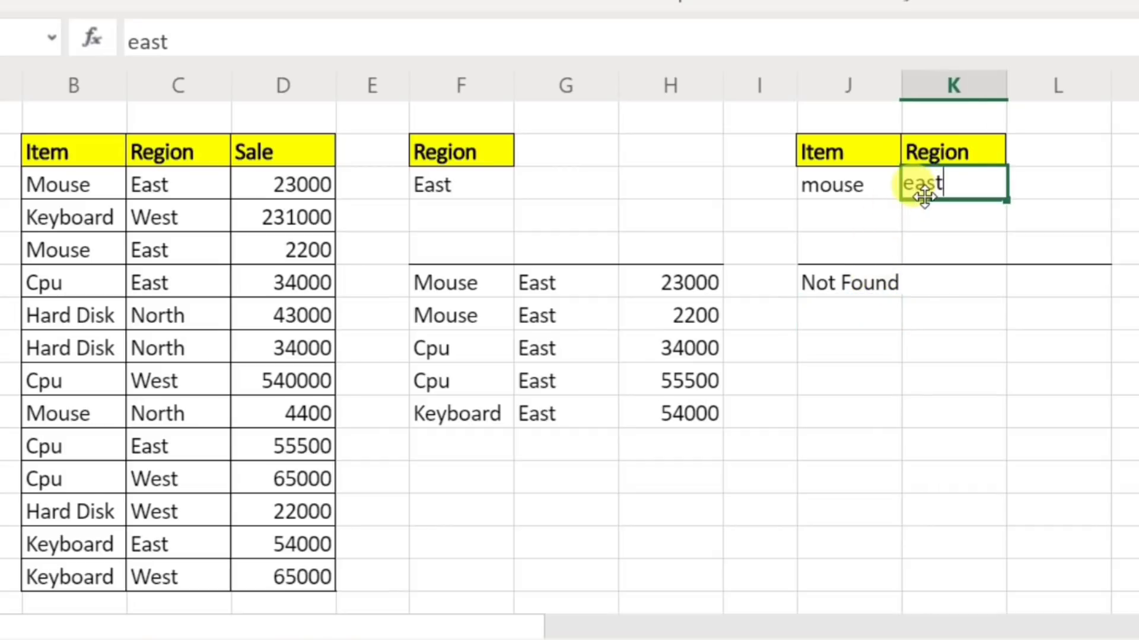
{"action": "key", "text": "Return"}
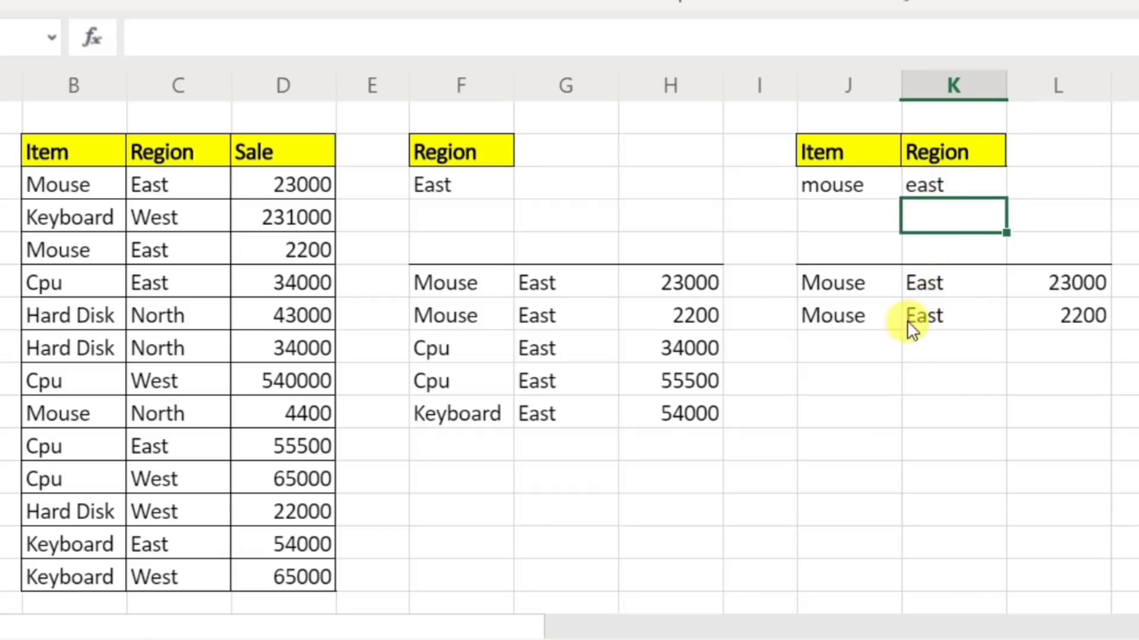
{"action": "left_click", "coordinate": [866, 273]}
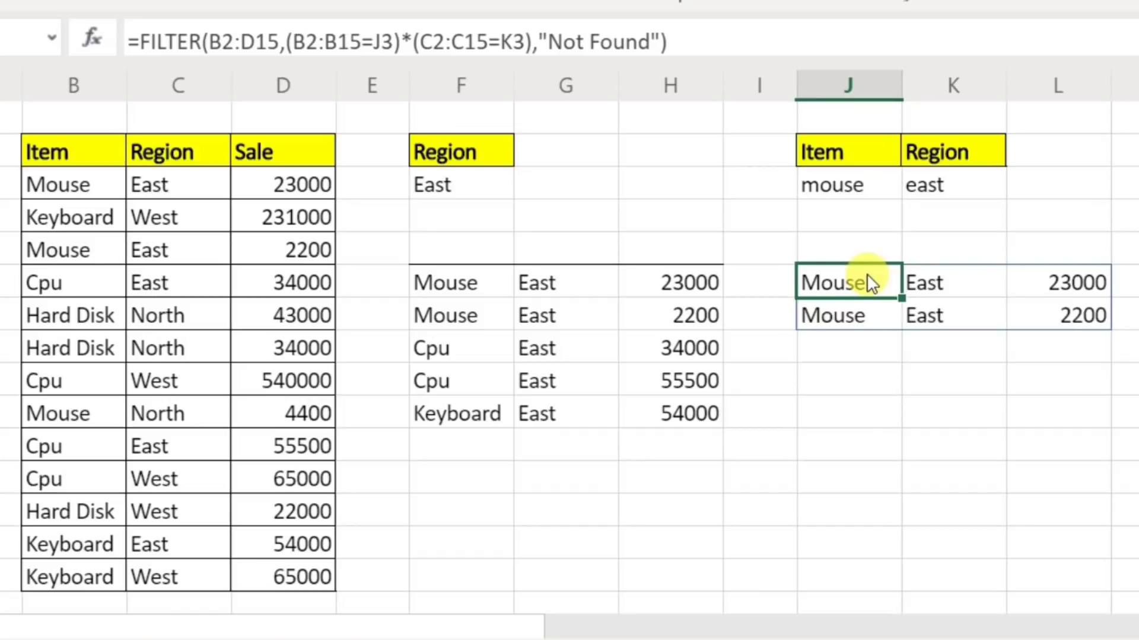
{"action": "key", "text": "F2"}
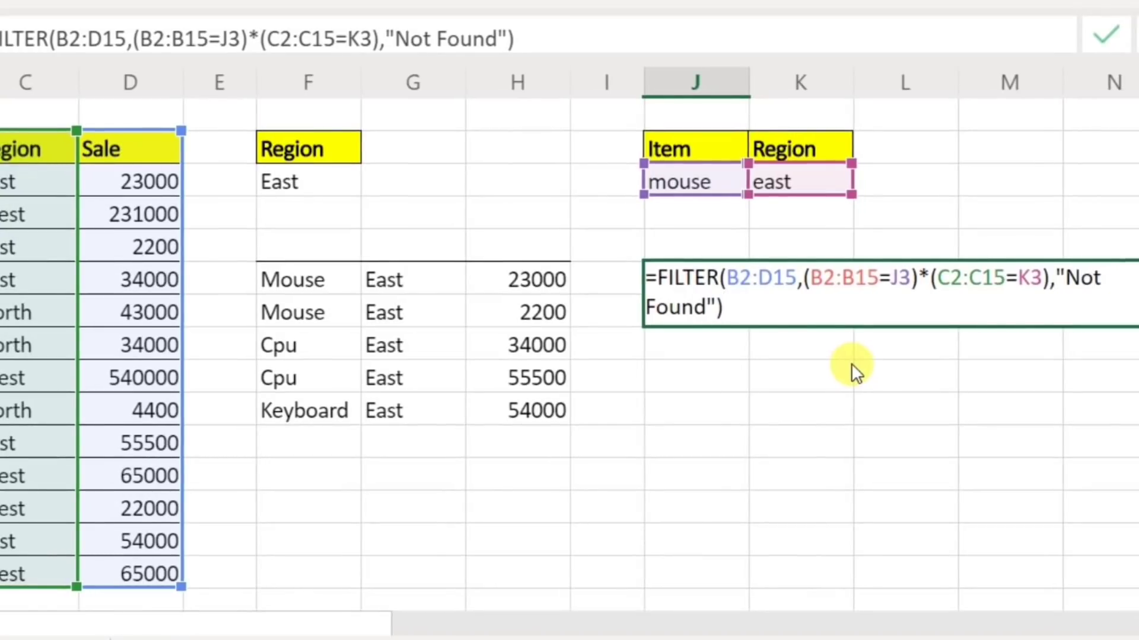
{"action": "key", "text": "Return"}
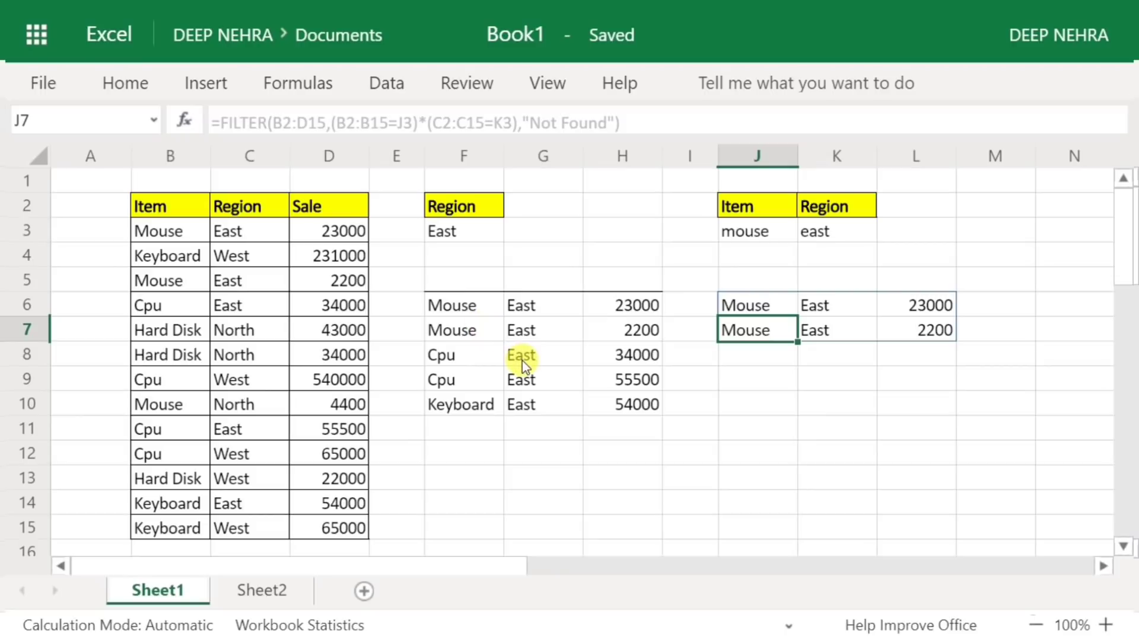
On Sheet2, start a FILTER formula in cell G6 with the dated sales table B2:E15 as its array
{"action": "left_click", "coordinate": [254, 591]}
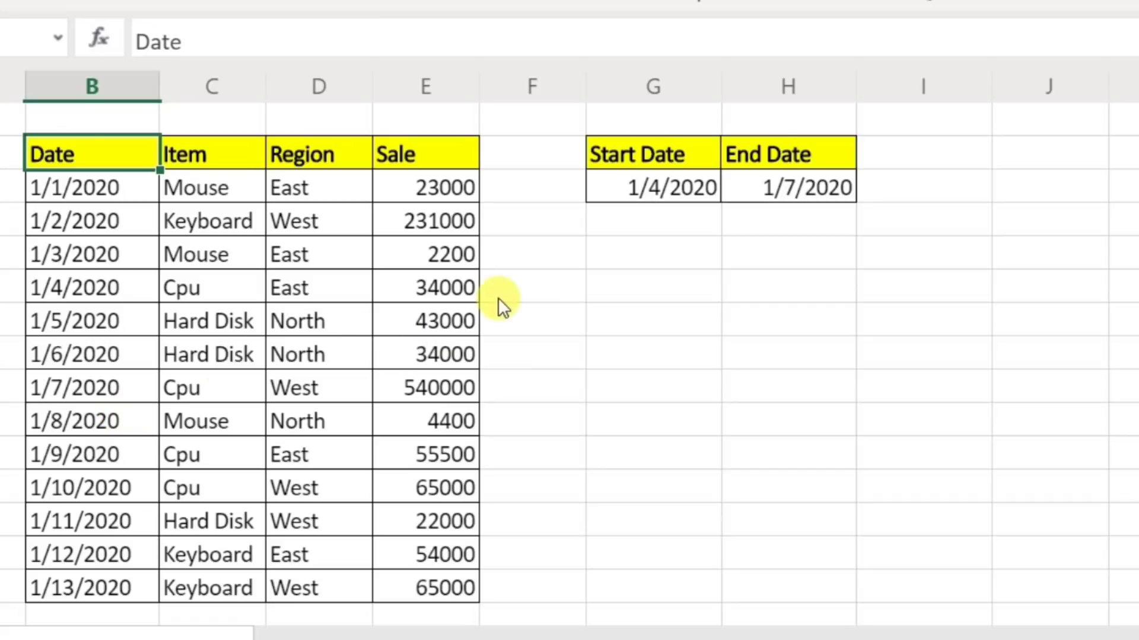
{"action": "left_click", "coordinate": [656, 191]}
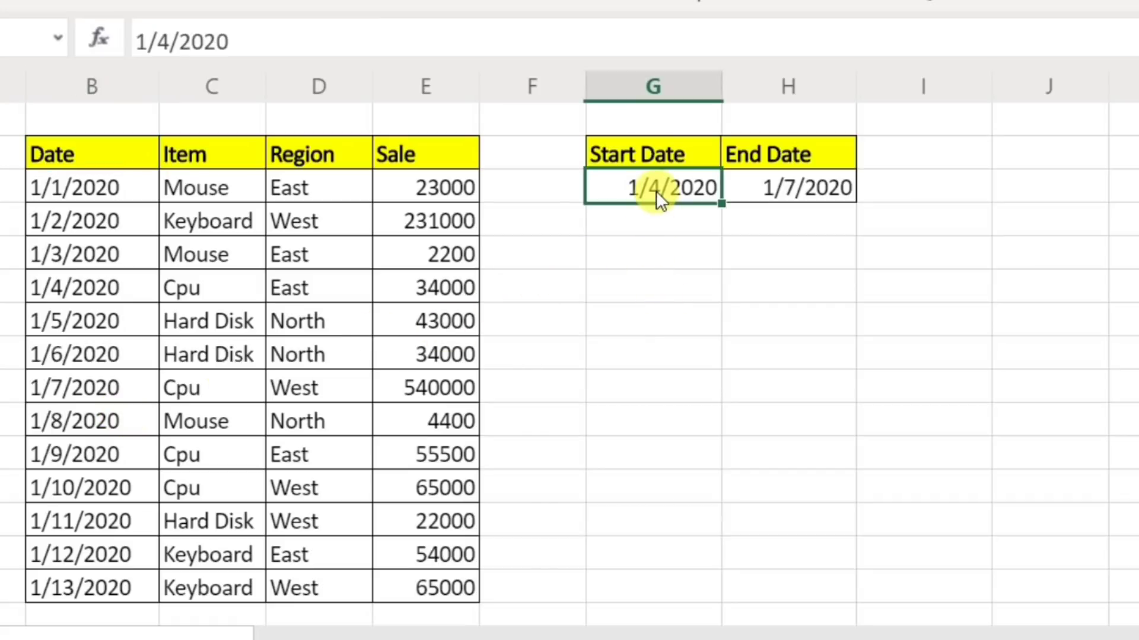
{"action": "left_click", "coordinate": [728, 187]}
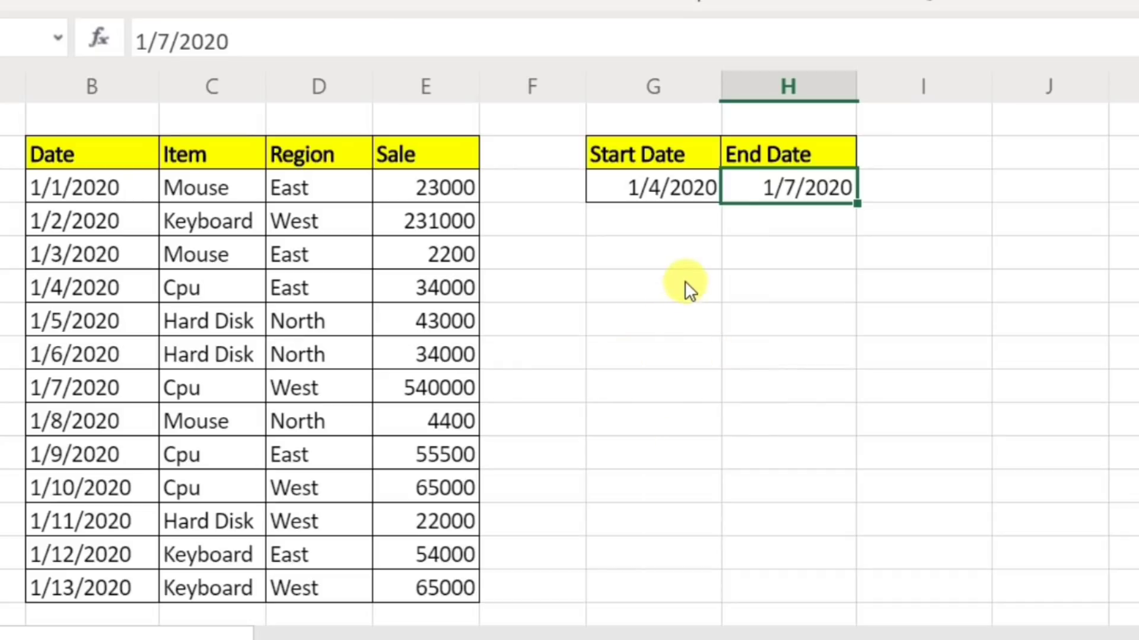
{"action": "left_click", "coordinate": [641, 242]}
{"action": "left_click", "coordinate": [749, 231]}
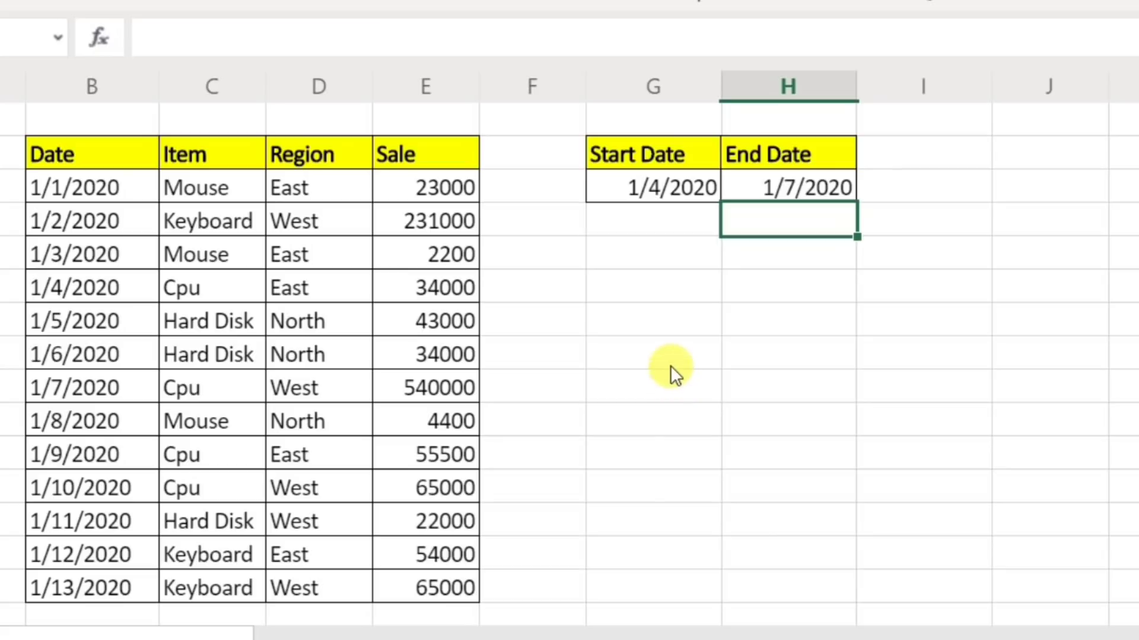
{"action": "left_click", "coordinate": [647, 291]}
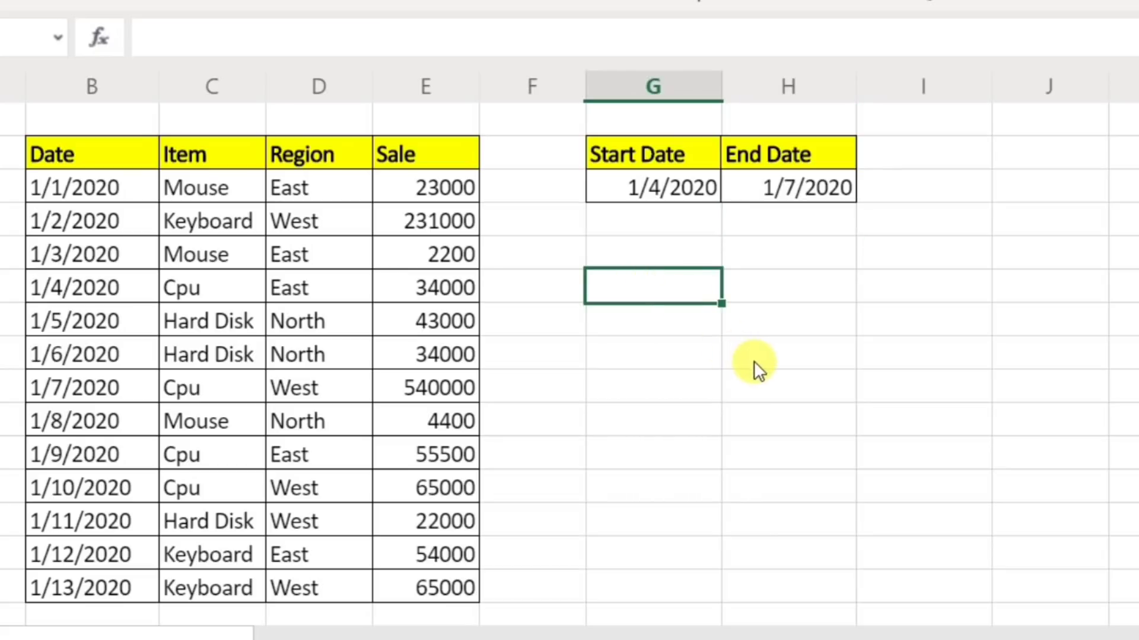
{"action": "type", "text": "=fi"}
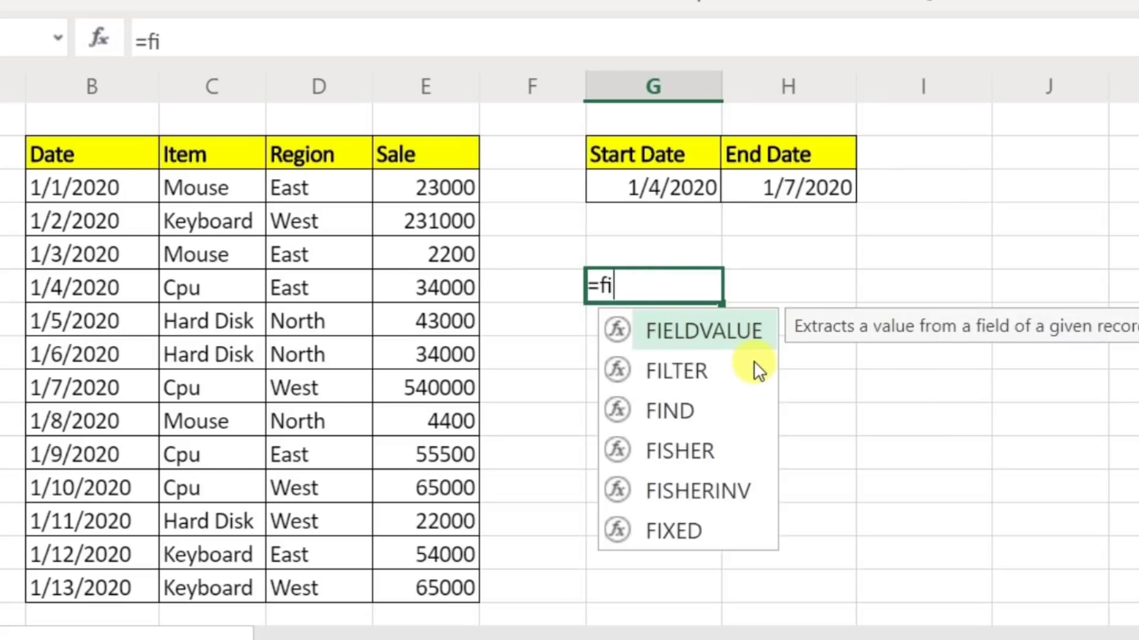
{"action": "type", "text": "lter("}
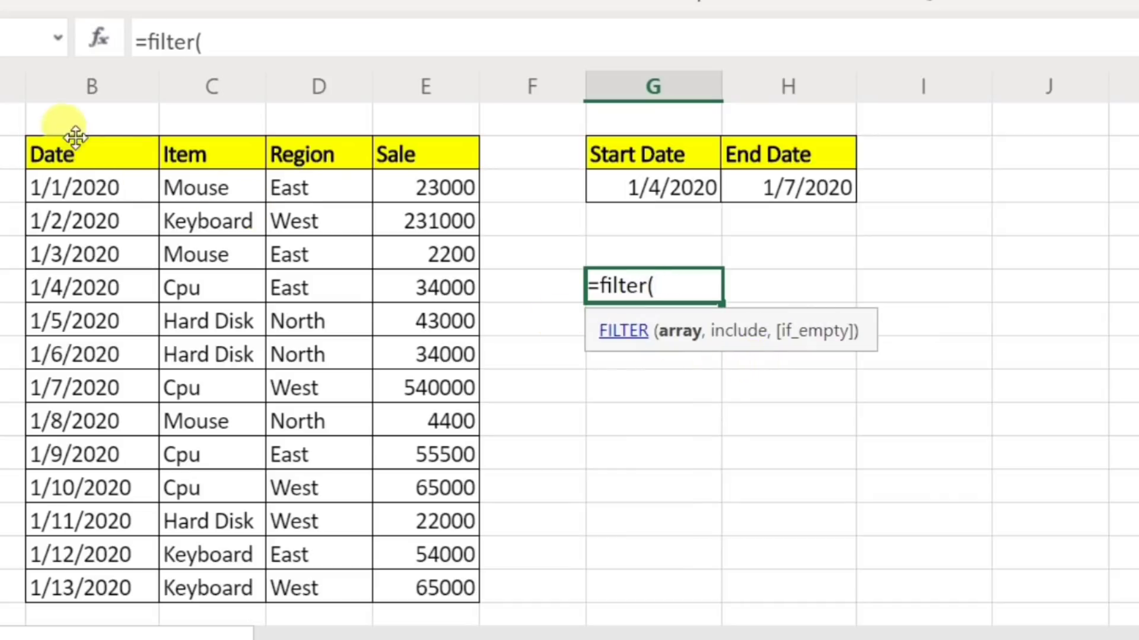
{"action": "left_click_drag", "start_coordinate": [77, 153], "coordinate": [460, 578]}
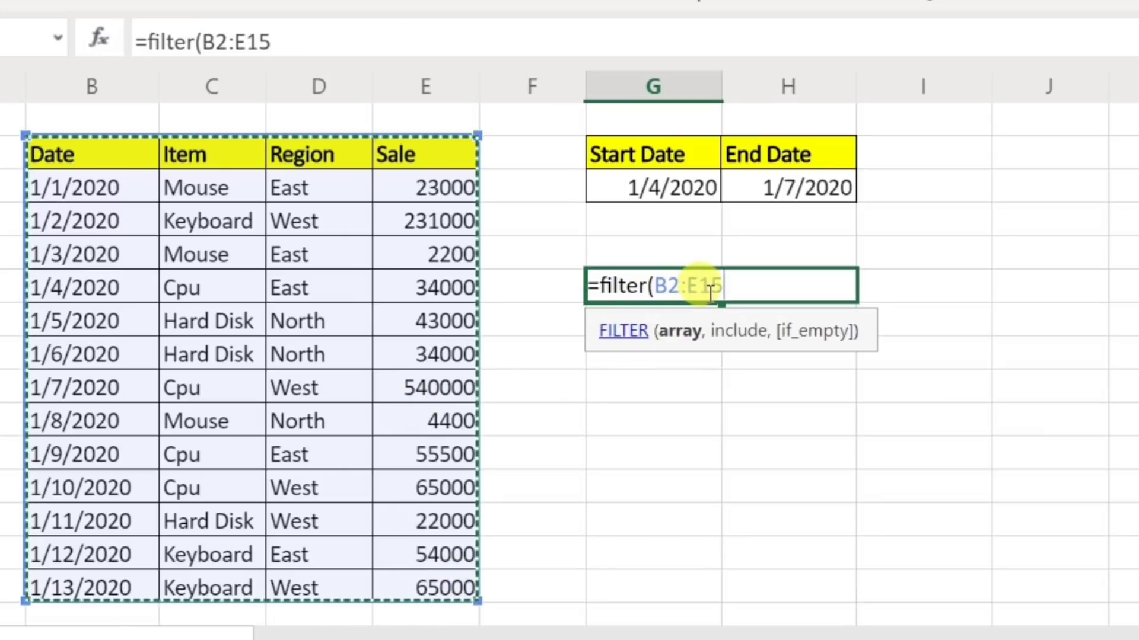
{"action": "type", "text": ","}
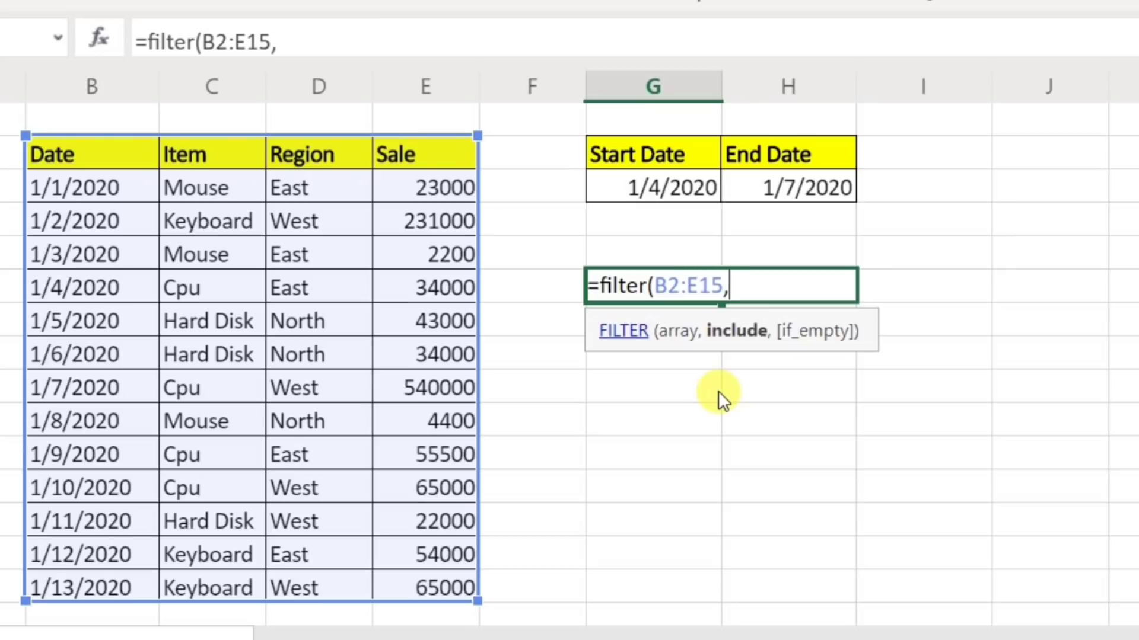
Add the start date condition (B2:B15>=G3) as the include argument of the FILTER formula in G6
{"action": "type", "text": "("}
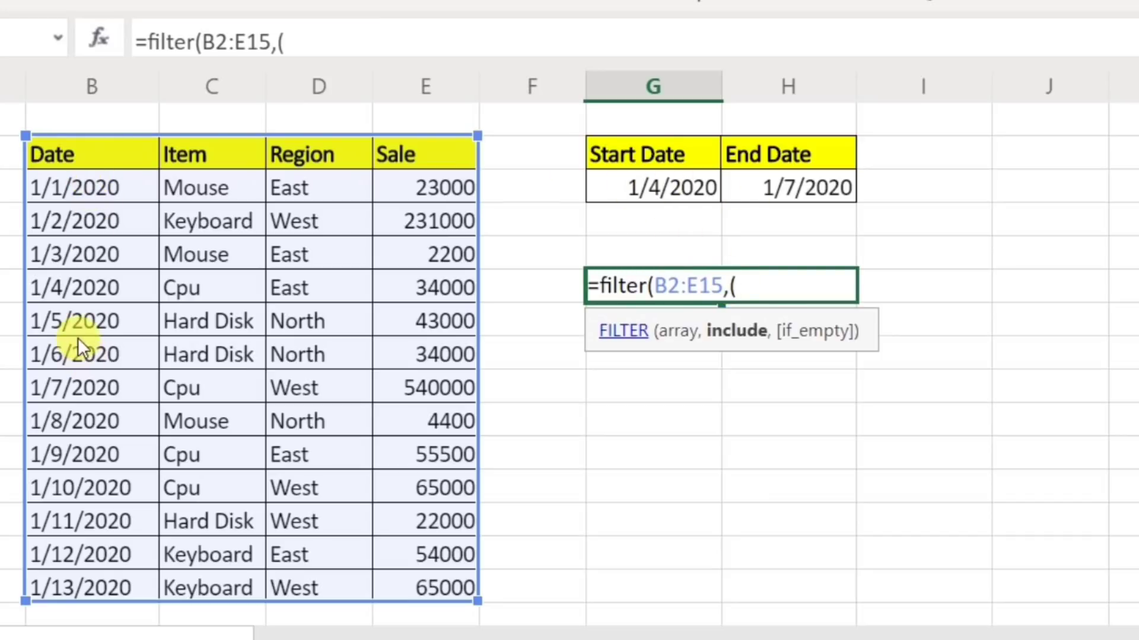
{"action": "left_click_drag", "start_coordinate": [55, 154], "coordinate": [62, 589]}
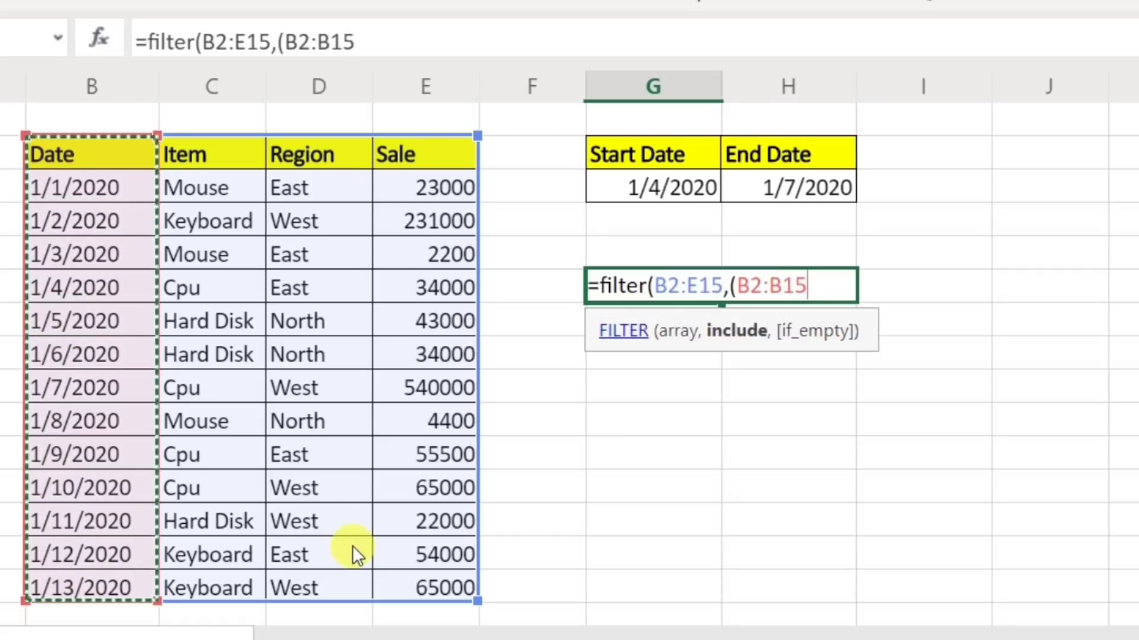
{"action": "type", "text": ">="}
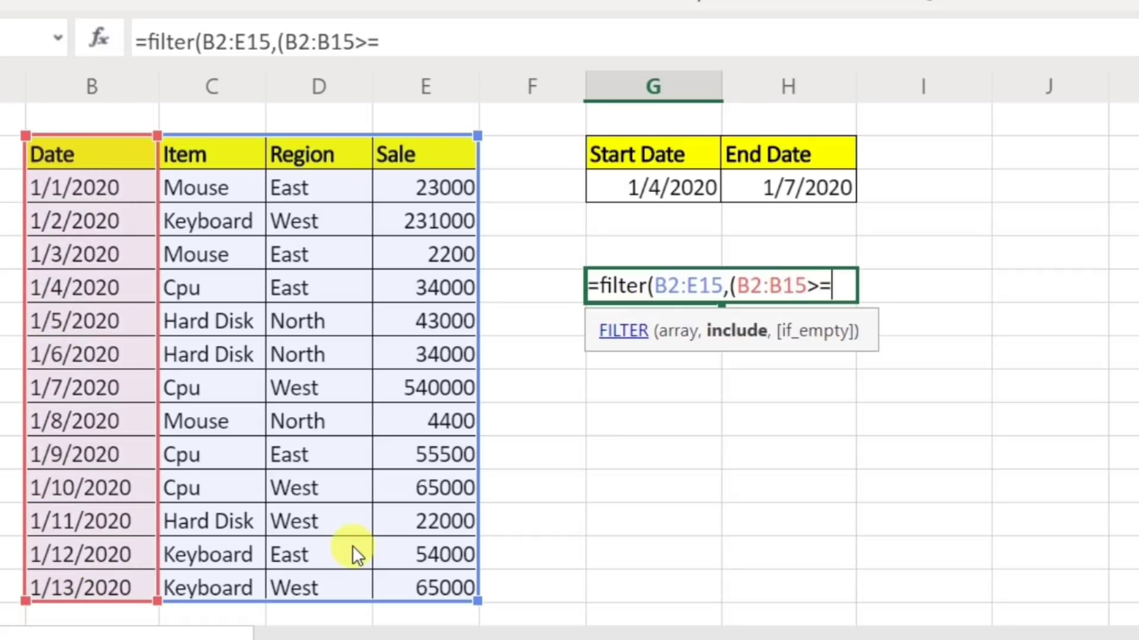
{"action": "left_click", "coordinate": [613, 175]}
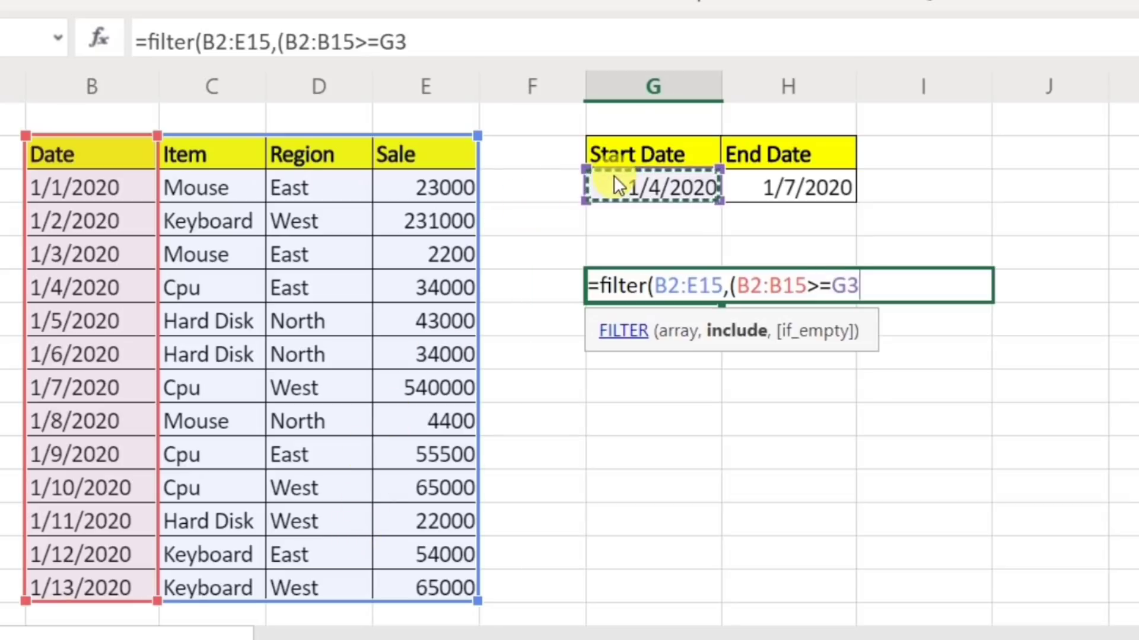
{"action": "type", "text": ")"}
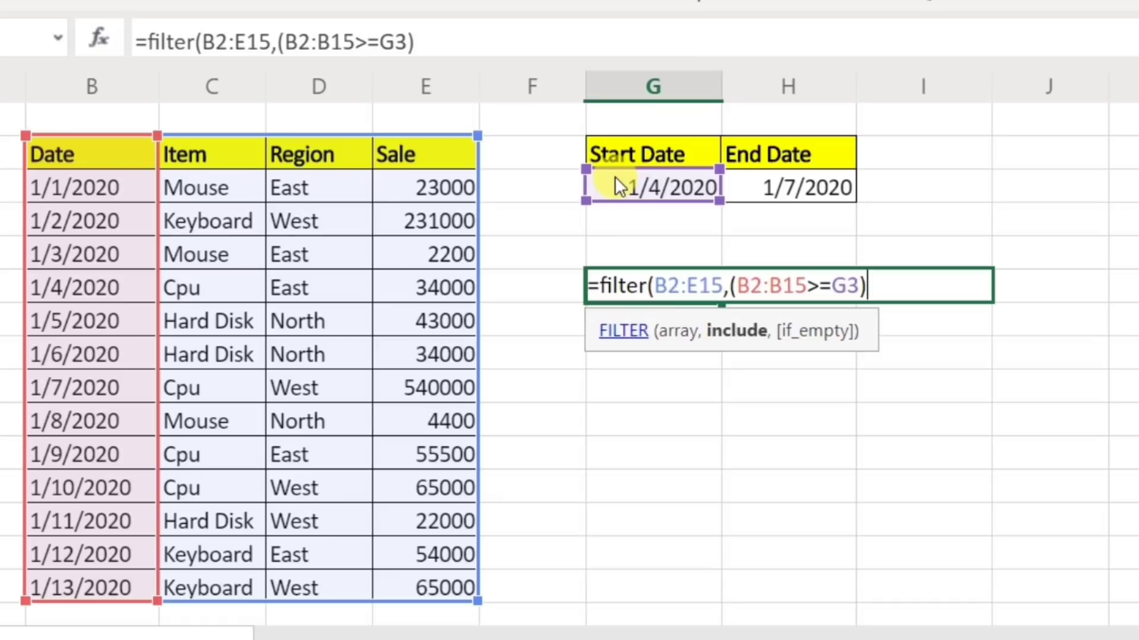
Multiply the include argument in G6 by the end date condition (B2:B15<=H3)
{"action": "type", "text": "*("}
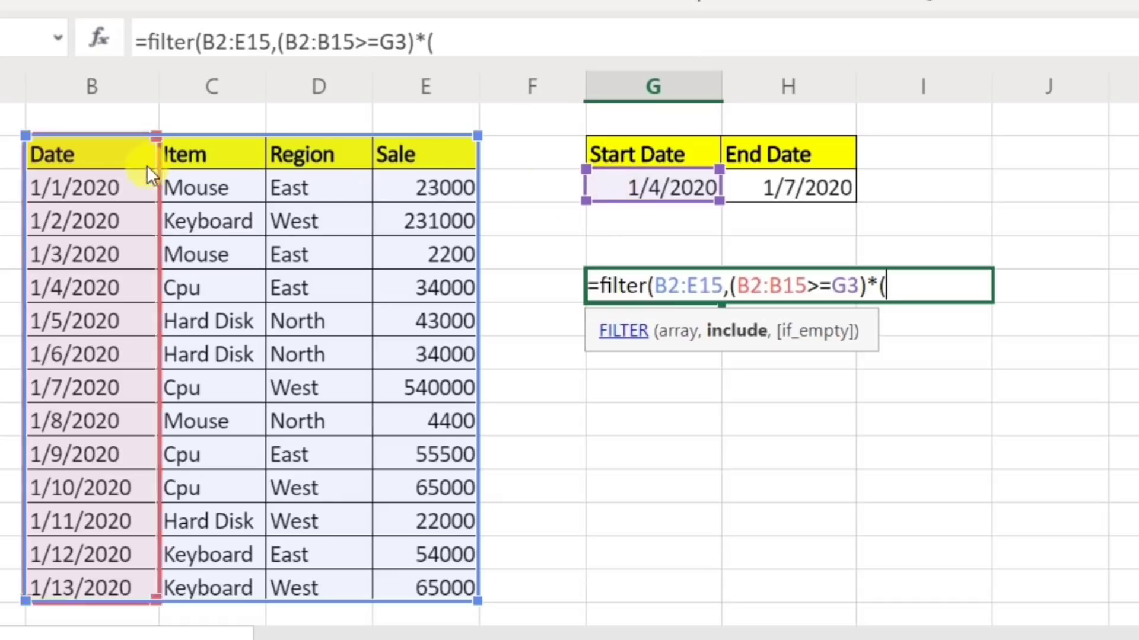
{"action": "left_click_drag", "start_coordinate": [125, 158], "coordinate": [118, 572]}
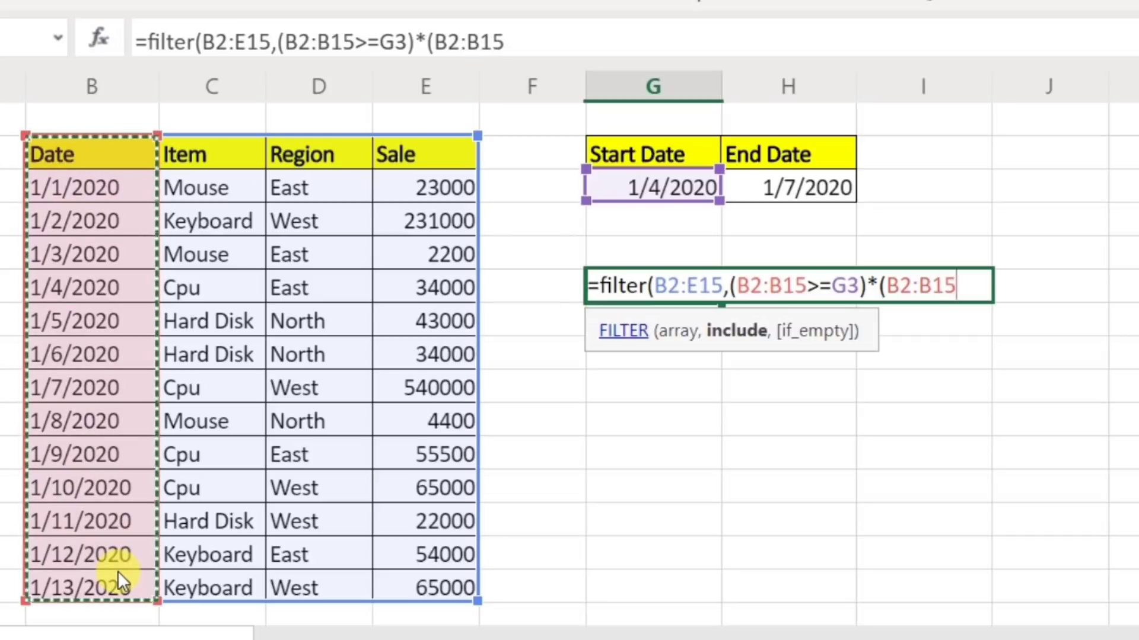
{"action": "type", "text": "<="}
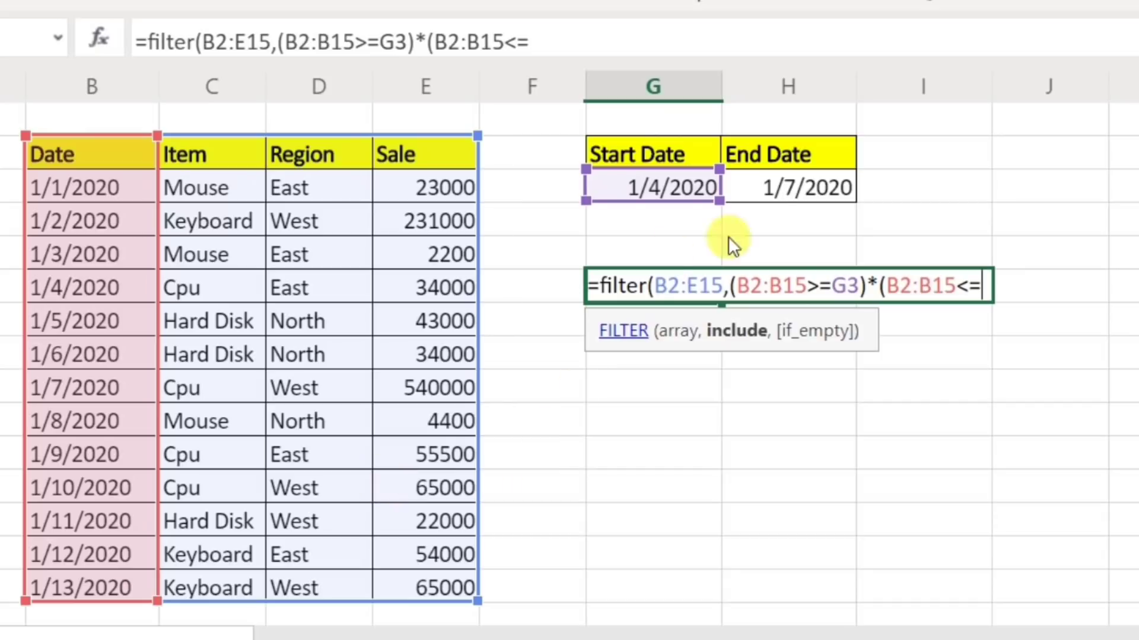
{"action": "left_click", "coordinate": [779, 187]}
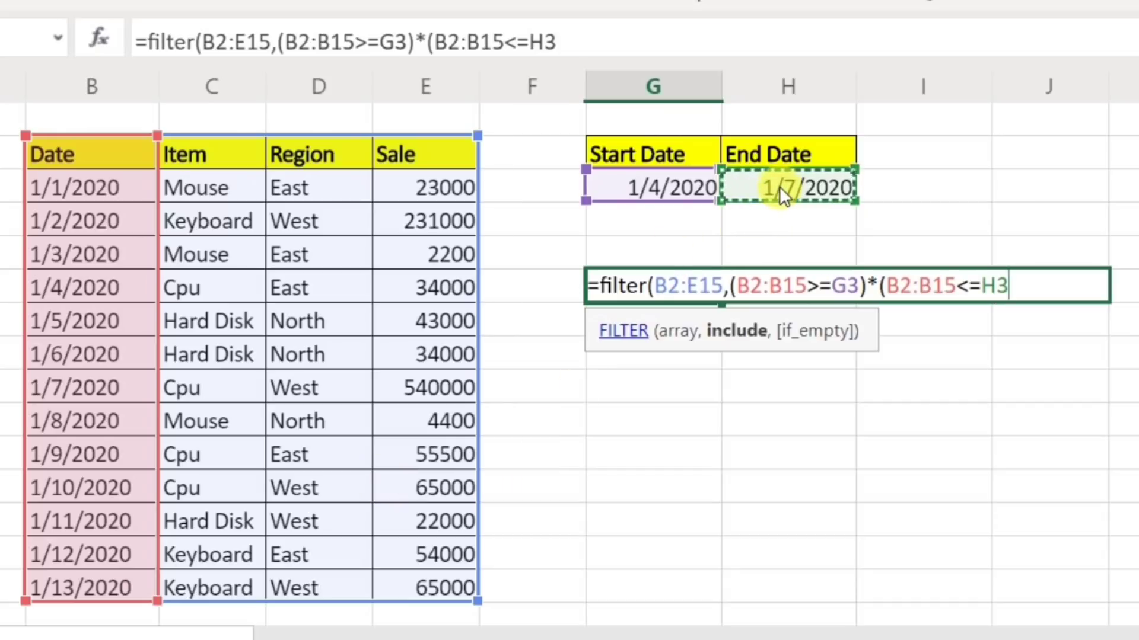
Add "Not Found" as the if_empty argument and complete the date-range FILTER formula in G6
{"action": "type", "text": "),"}
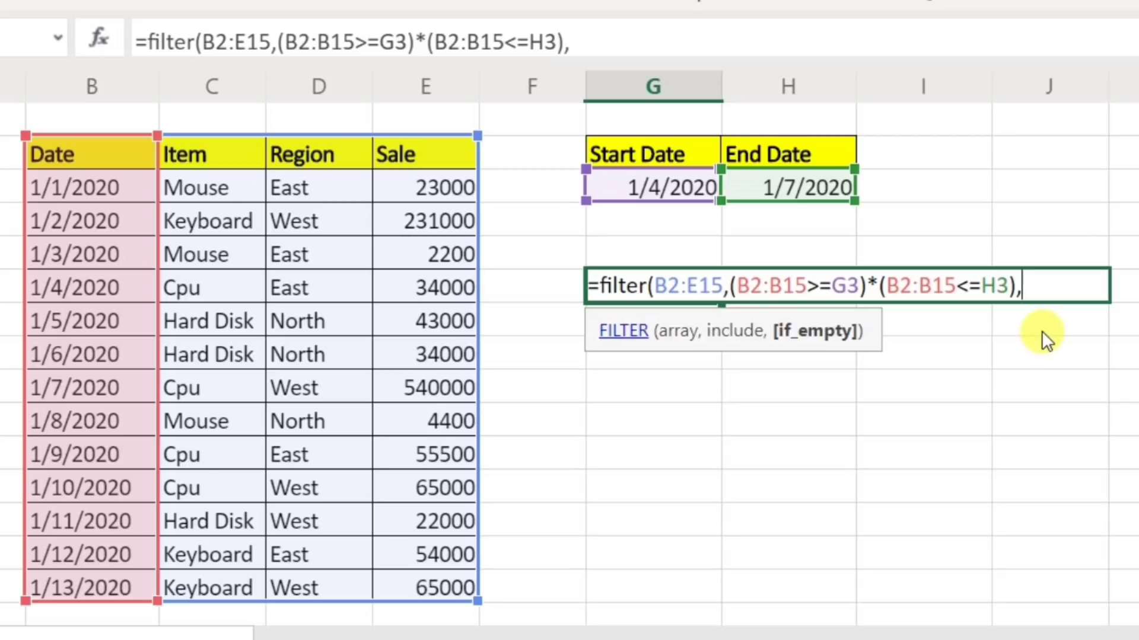
{"action": "type", "text": "\"Not "}
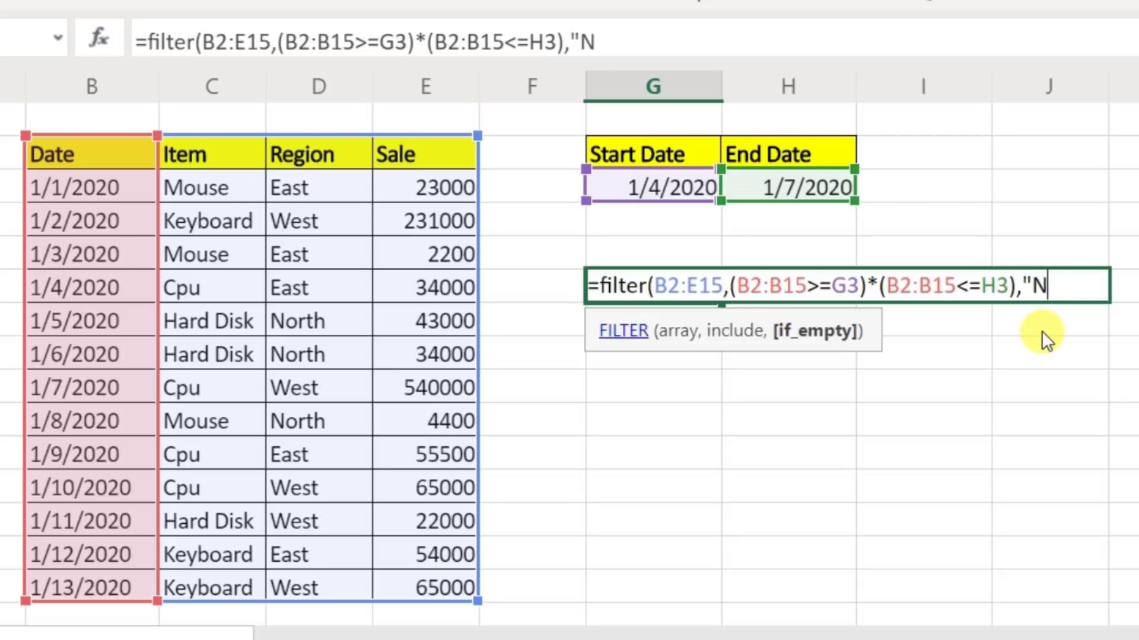
{"action": "type", "text": "Found"}
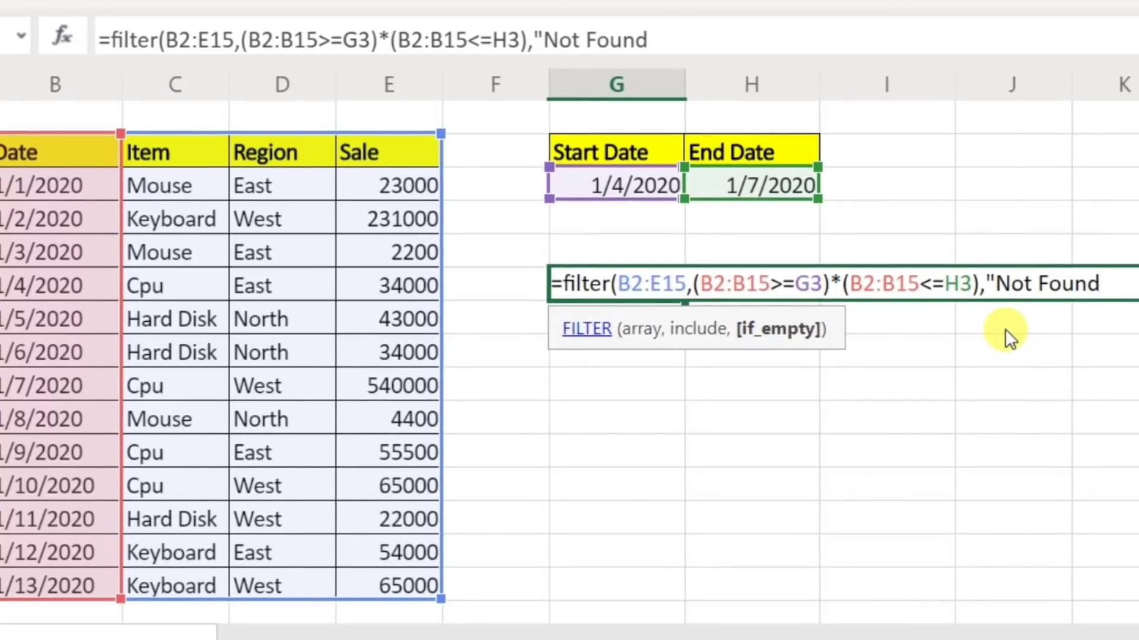
{"action": "type", "text": "\")"}
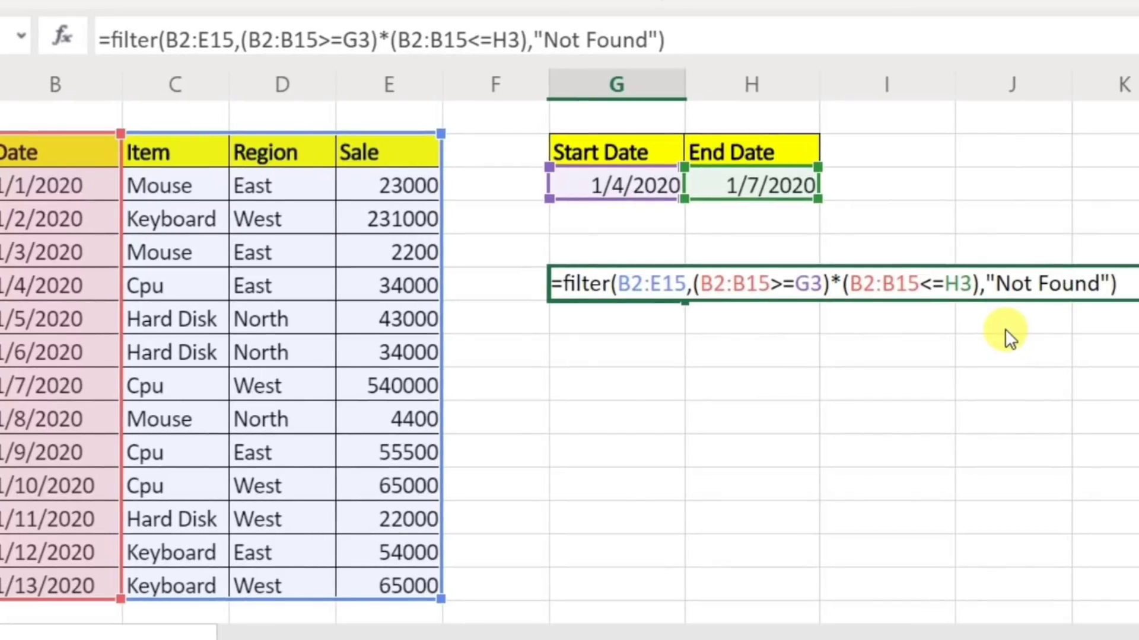
{"action": "key", "text": "Return"}
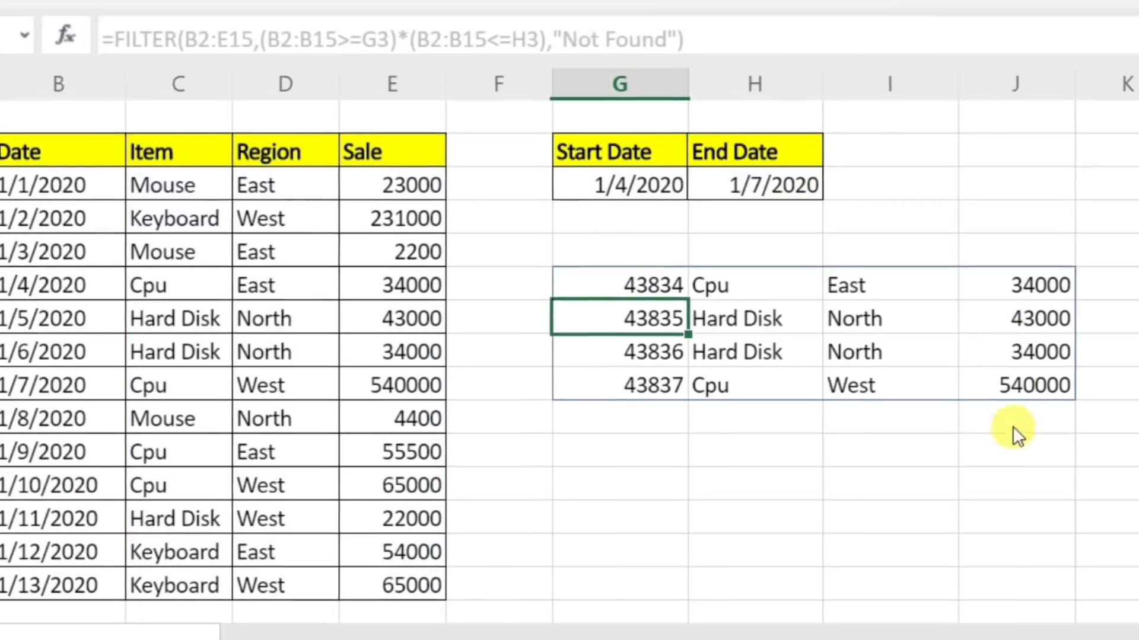
Format the filtered date cells G6:G9 as dates with the 3/14/12 type
{"action": "left_click", "coordinate": [641, 186]}
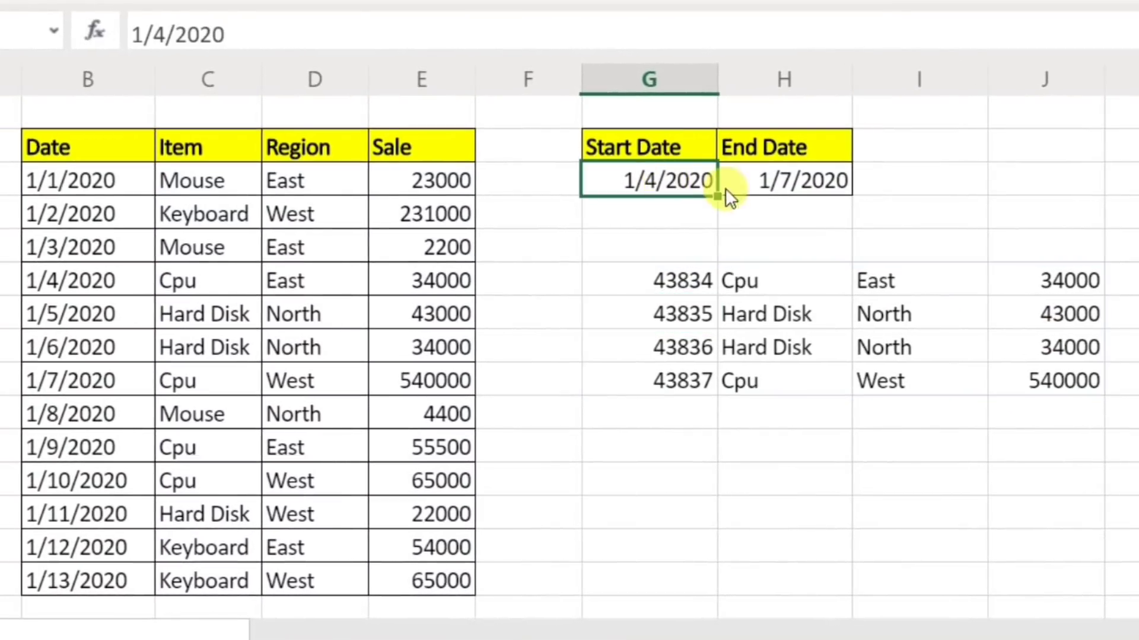
{"action": "left_click", "coordinate": [771, 182]}
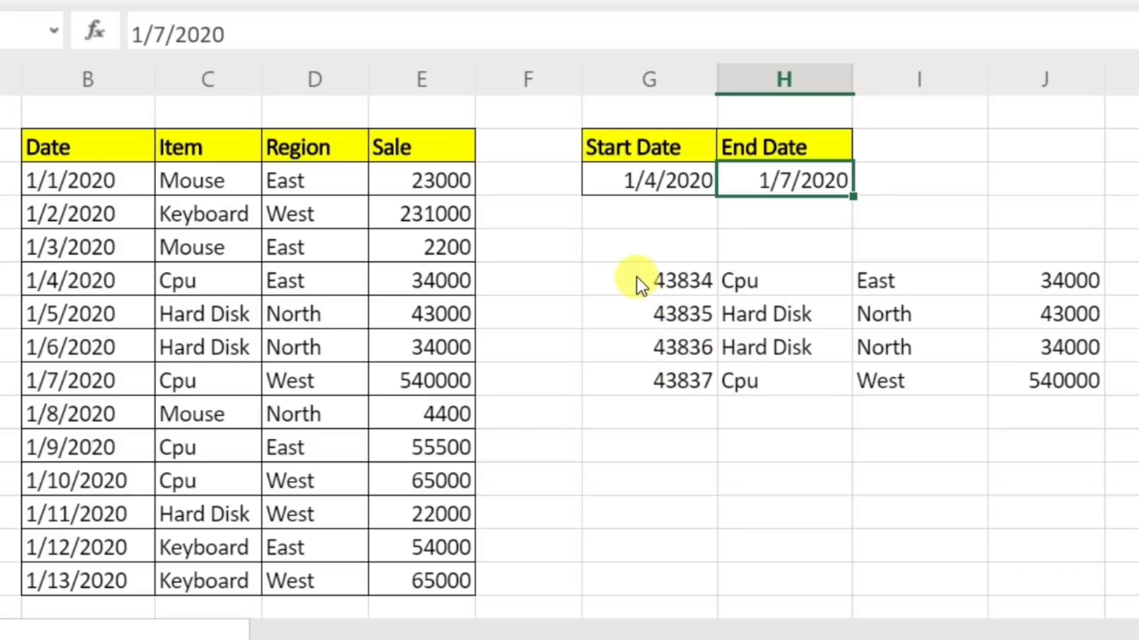
{"action": "left_click_drag", "start_coordinate": [636, 276], "coordinate": [644, 372]}
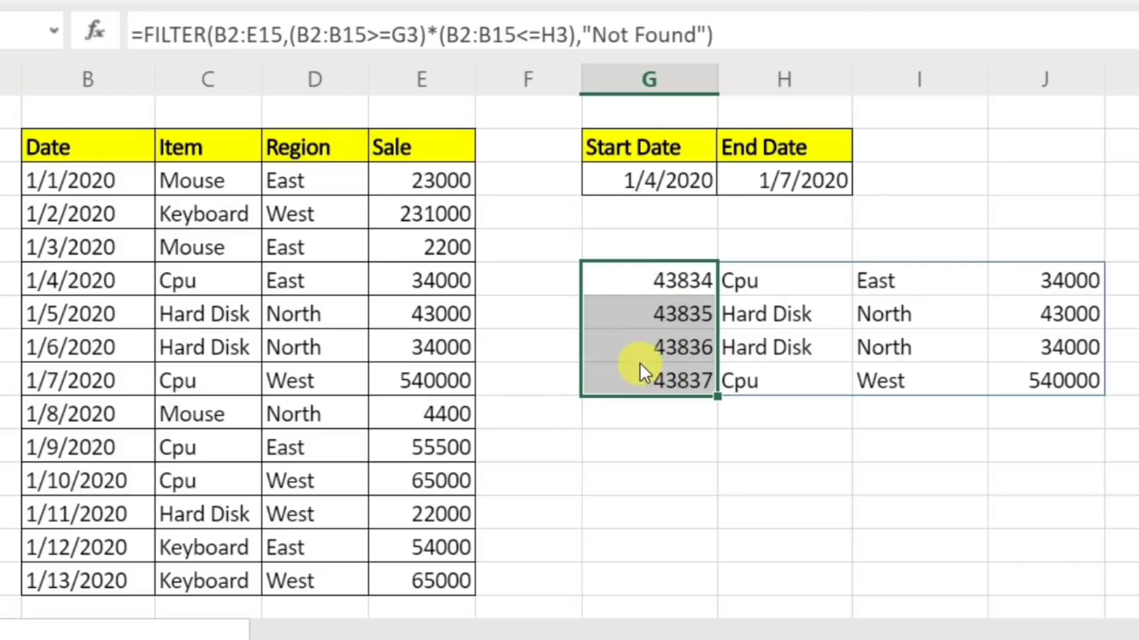
{"action": "right_click", "coordinate": [634, 316]}
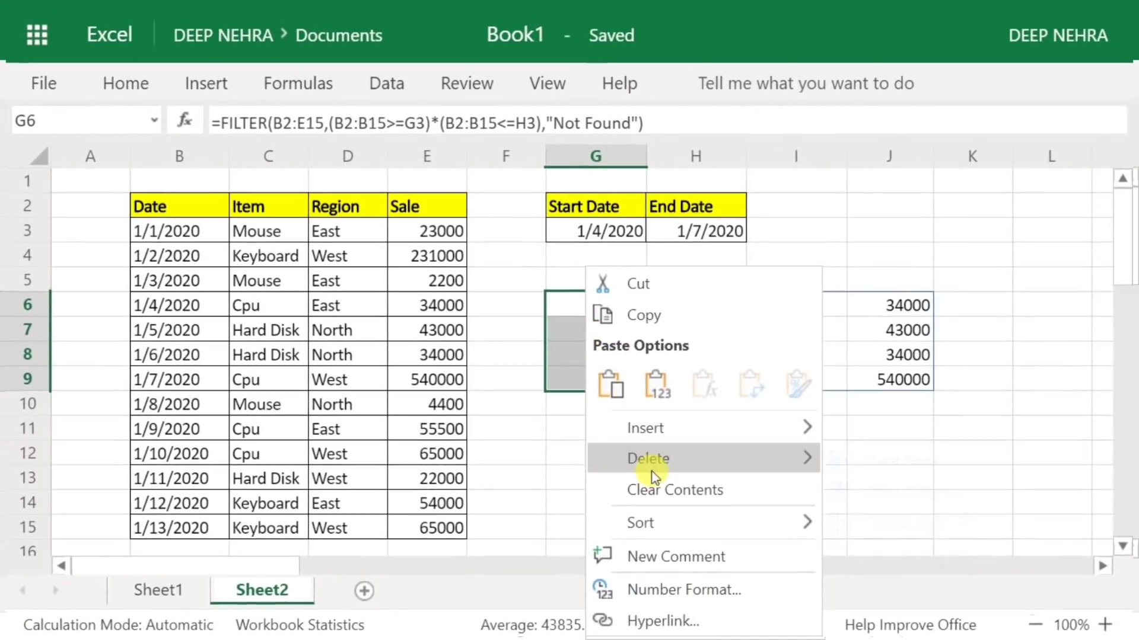
{"action": "left_click", "coordinate": [656, 590]}
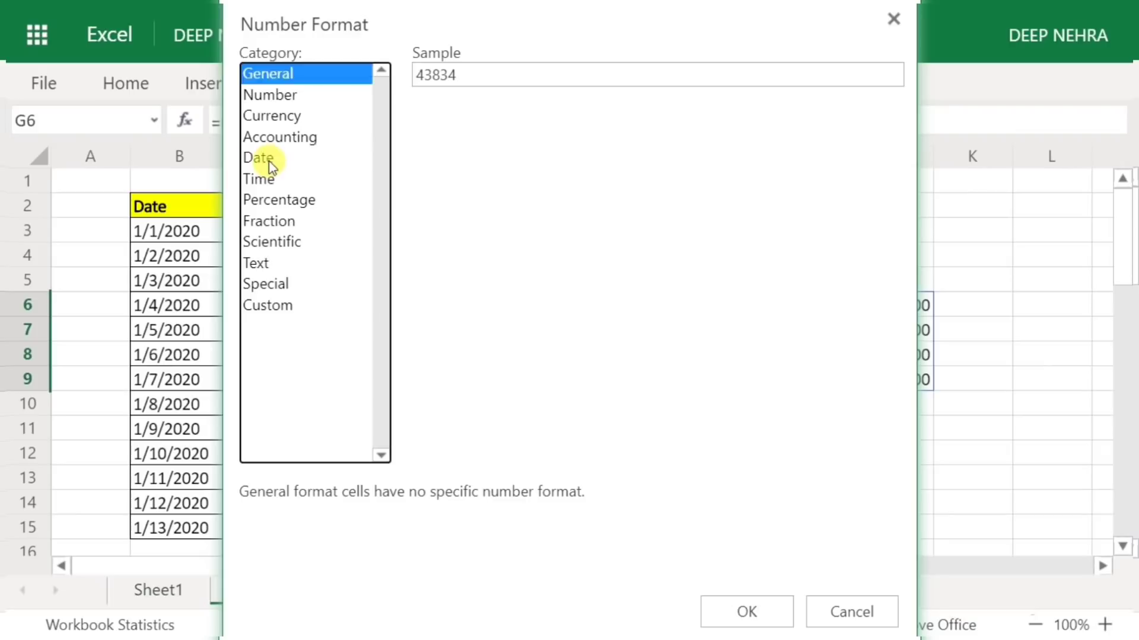
{"action": "left_click", "coordinate": [256, 158]}
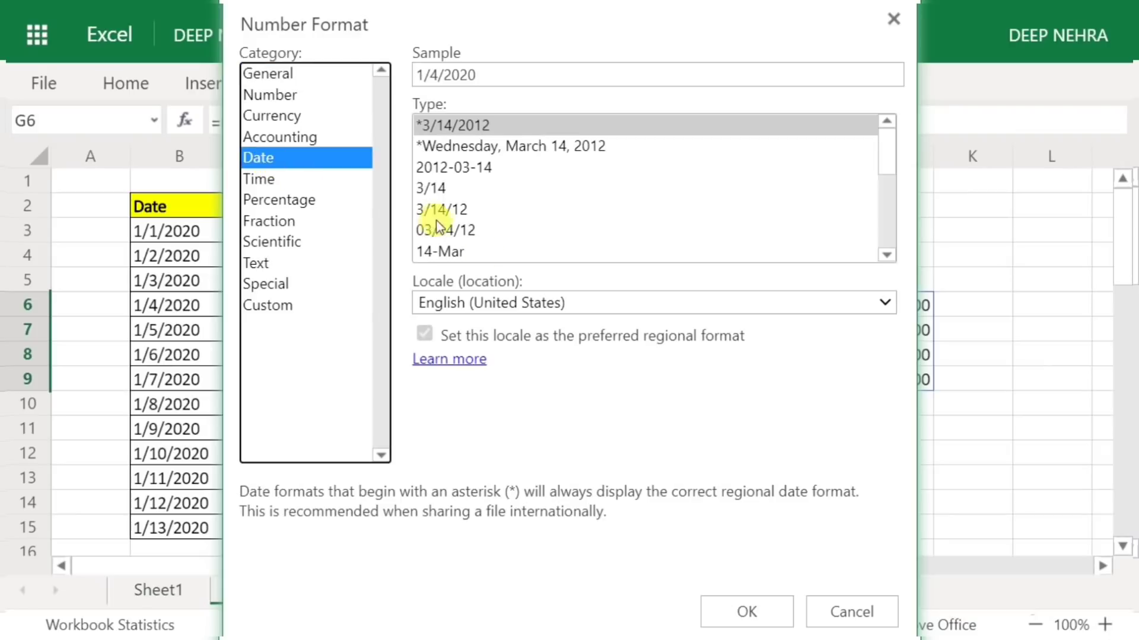
{"action": "left_click", "coordinate": [452, 211]}
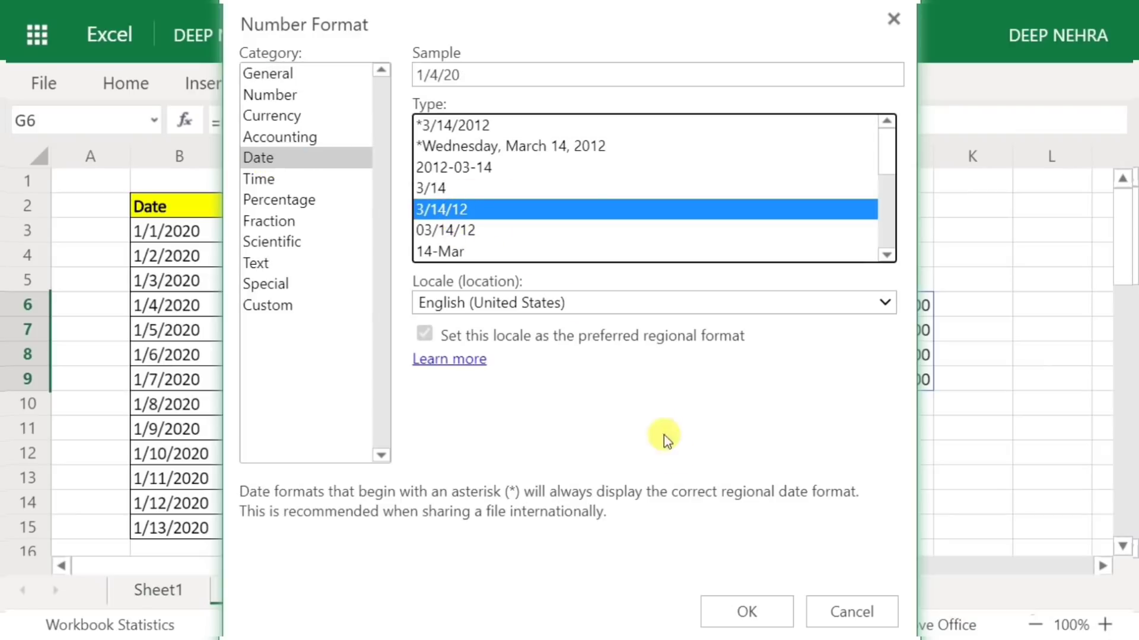
{"action": "left_click", "coordinate": [722, 599]}
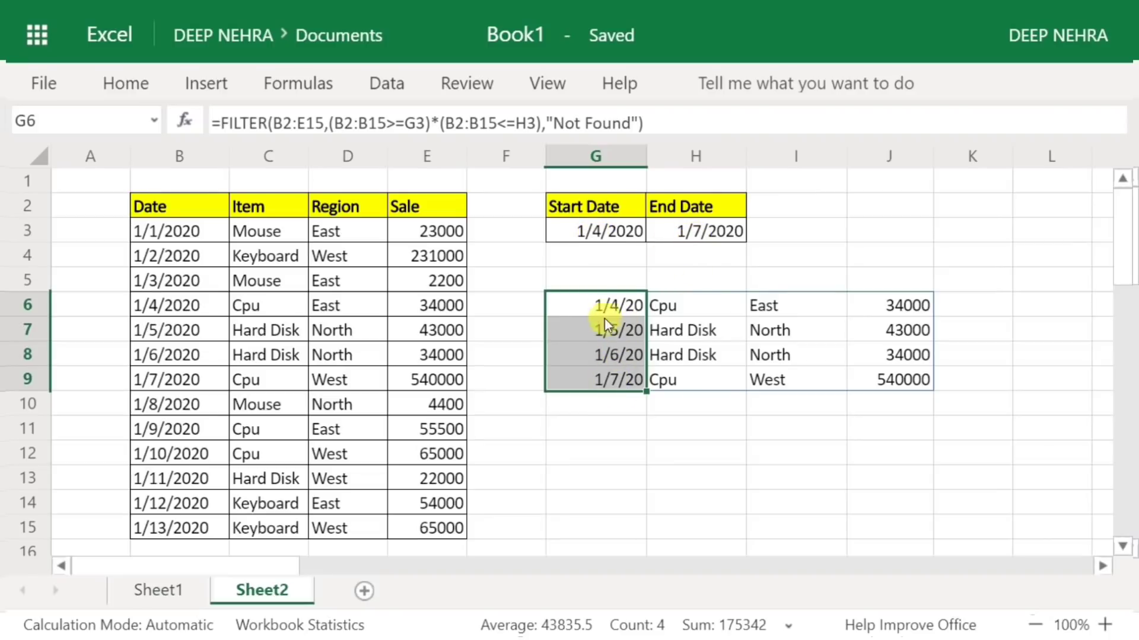
{"action": "left_click", "coordinate": [759, 477]}
Change the start date in G3 to 1/2/2020 and review the FILTER formula in G6
{"action": "double_click", "coordinate": [593, 232]}
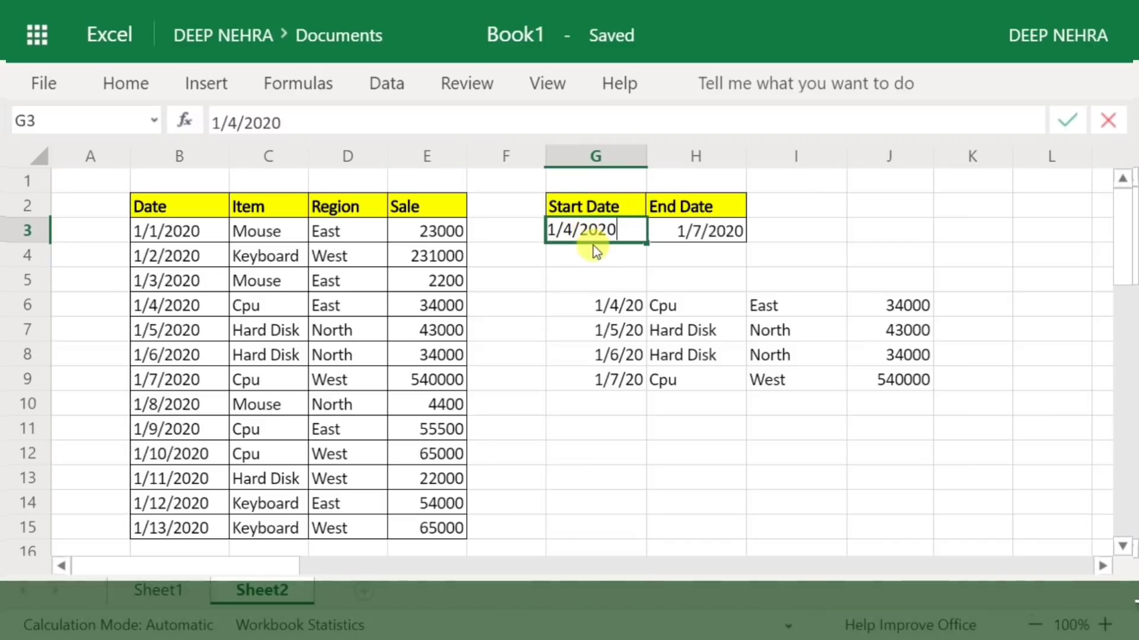
{"action": "left_click", "coordinate": [573, 230]}
{"action": "key", "text": "BackSpace"}
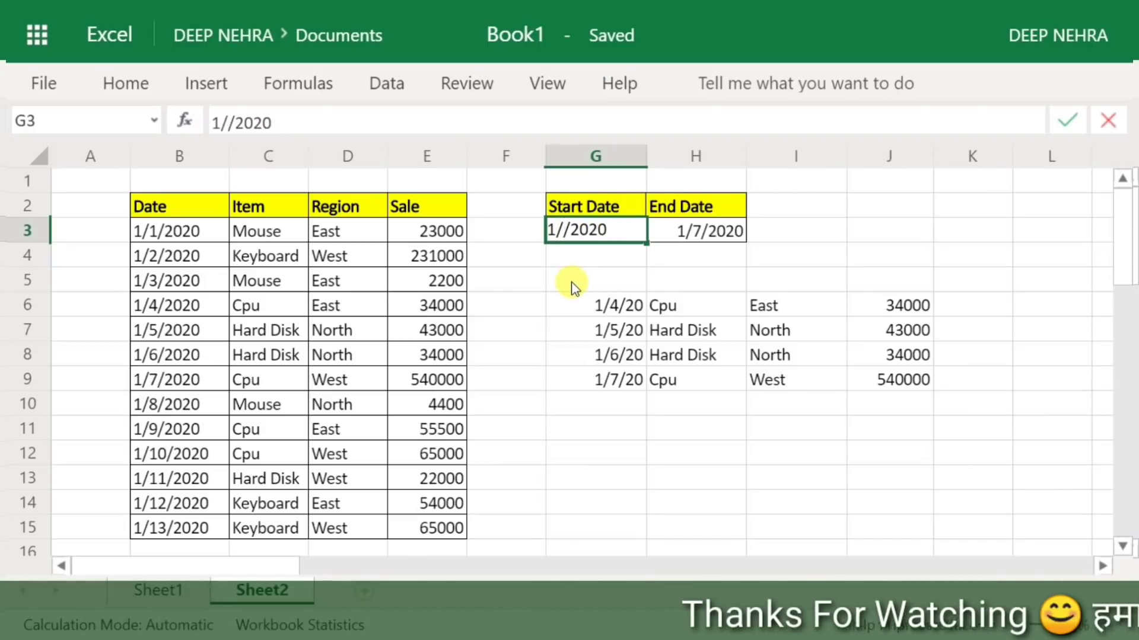
{"action": "type", "text": "2"}
{"action": "key", "text": "Return"}
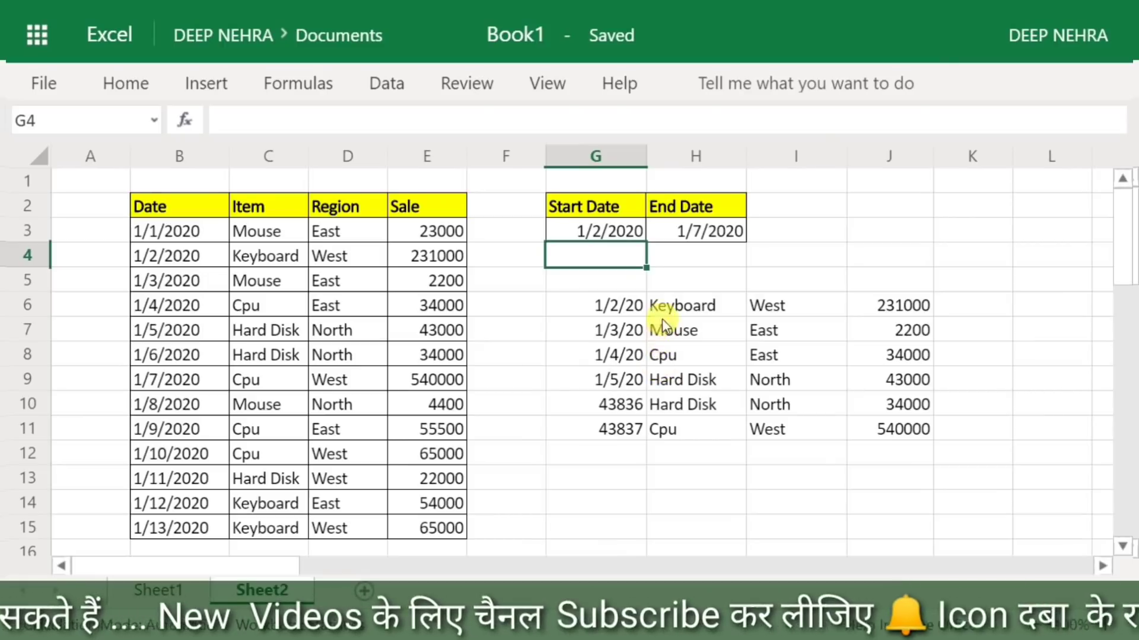
{"action": "left_click", "coordinate": [595, 310]}
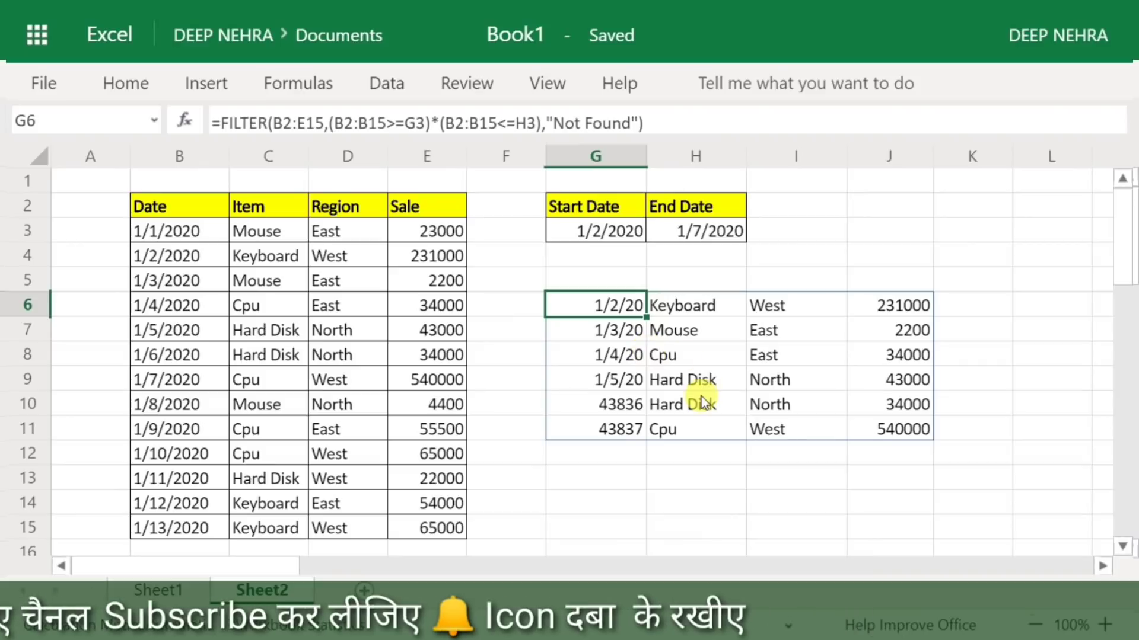